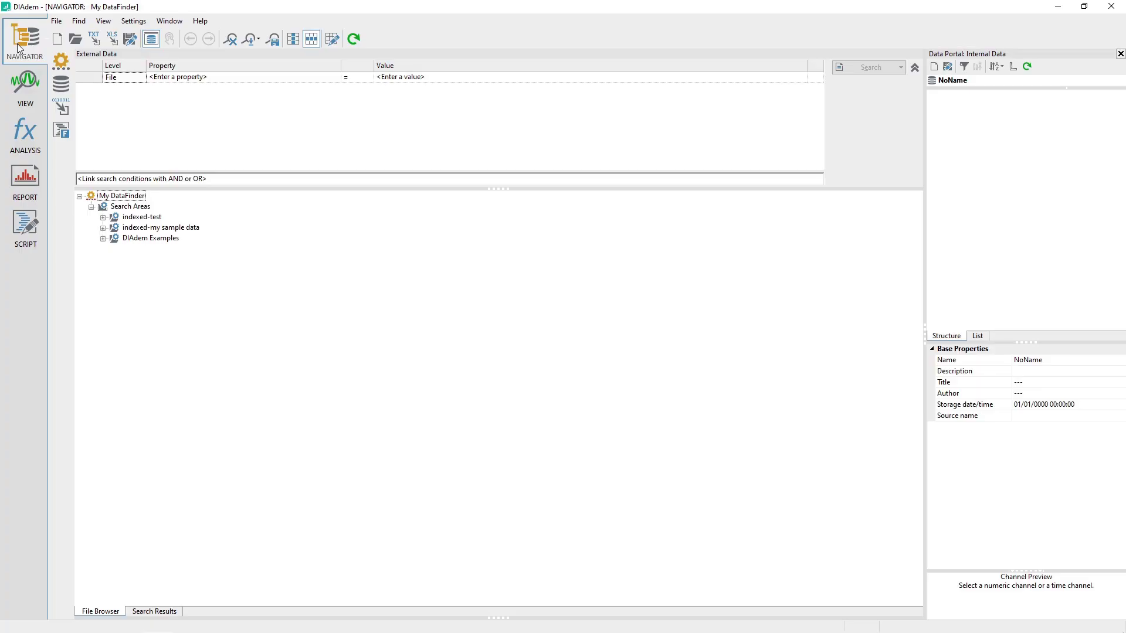
- Start a new data set and load the example data file Harmonic_Cursor.tdm from the DIAdem 2021 Data folder
left_click(55, 23)
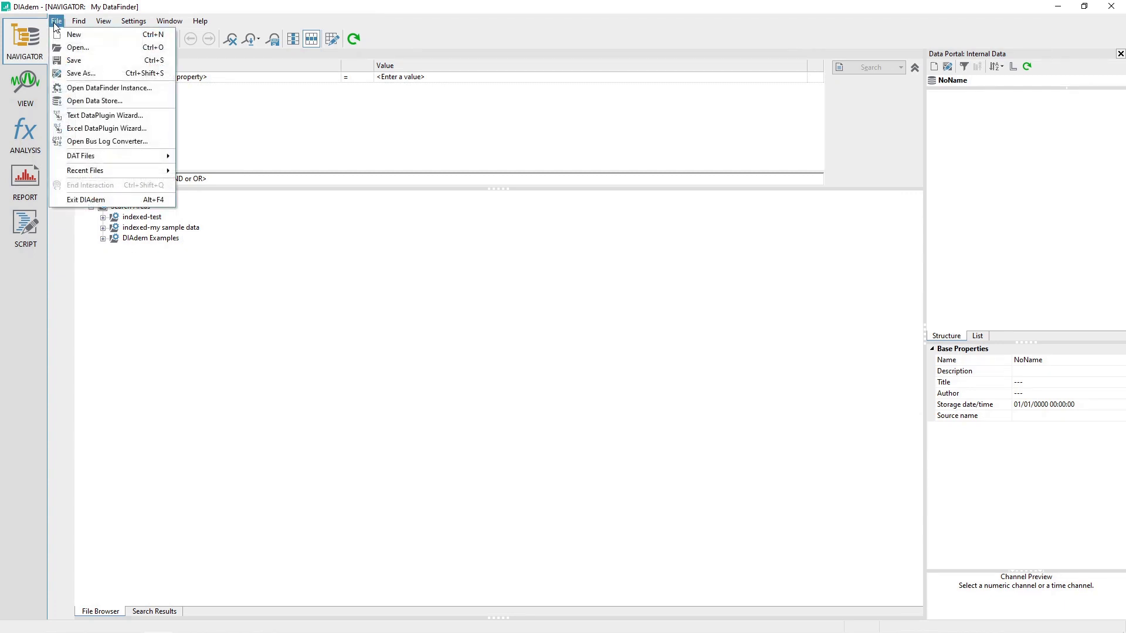
left_click(98, 35)
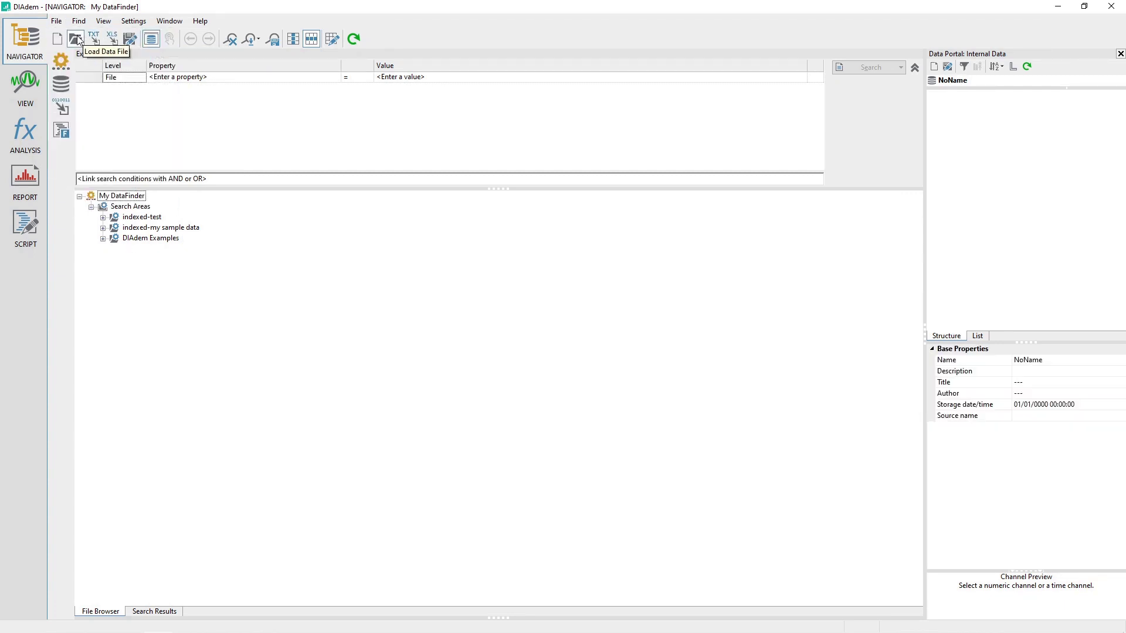
left_click(77, 39)
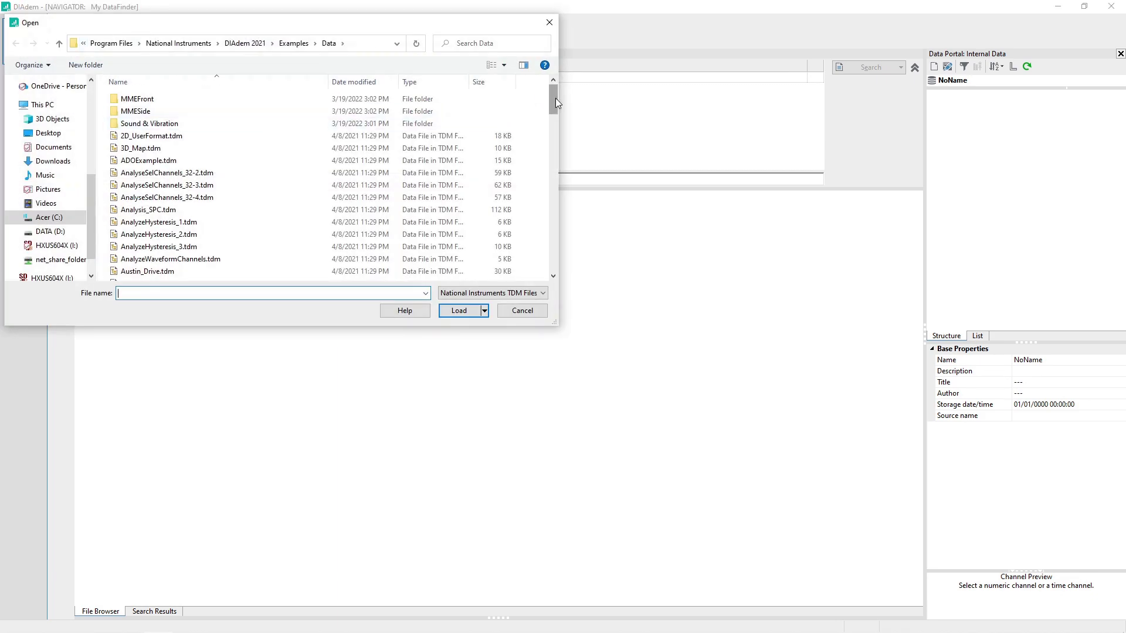
left_click_drag(556, 98, 562, 164)
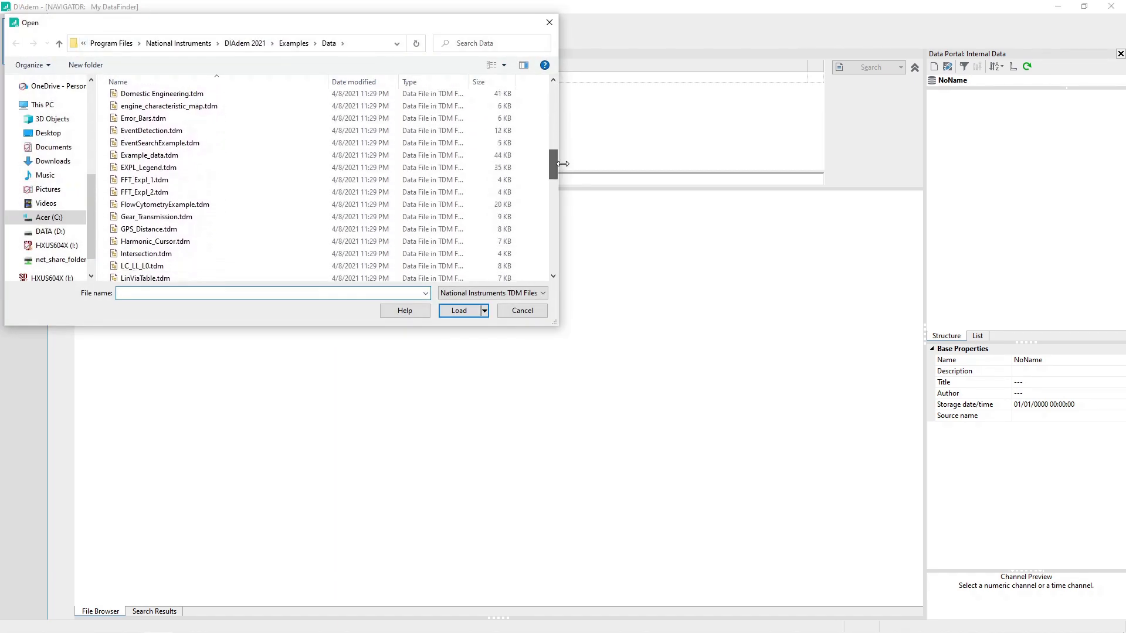
double_click(153, 242)
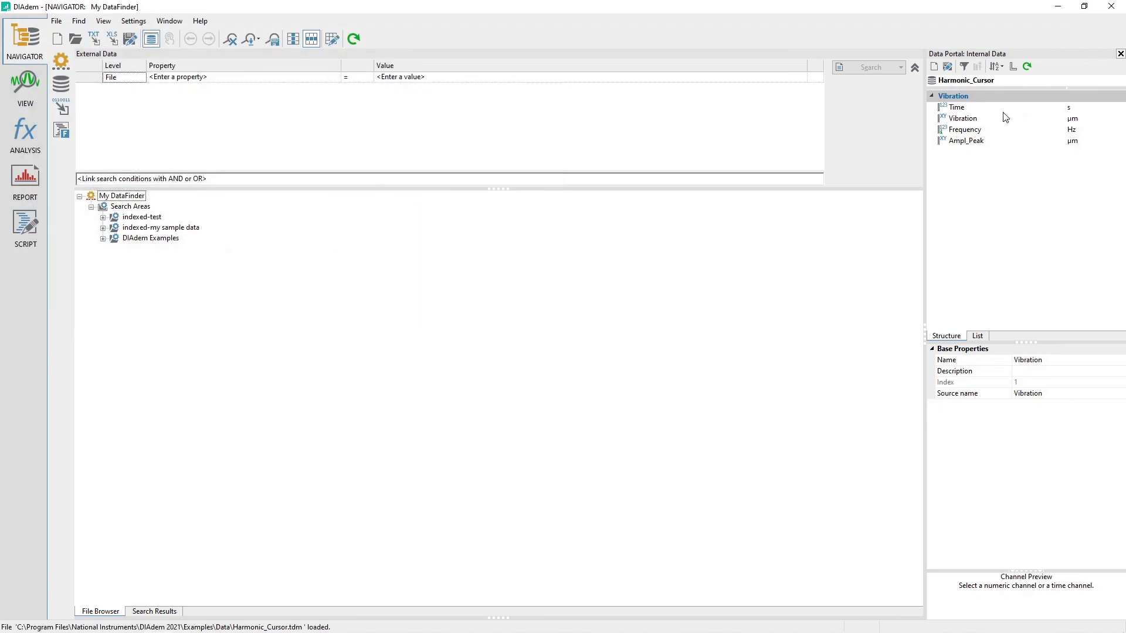
- Rename the Vibration channel group as FFT1_PSD
double_click(1037, 359)
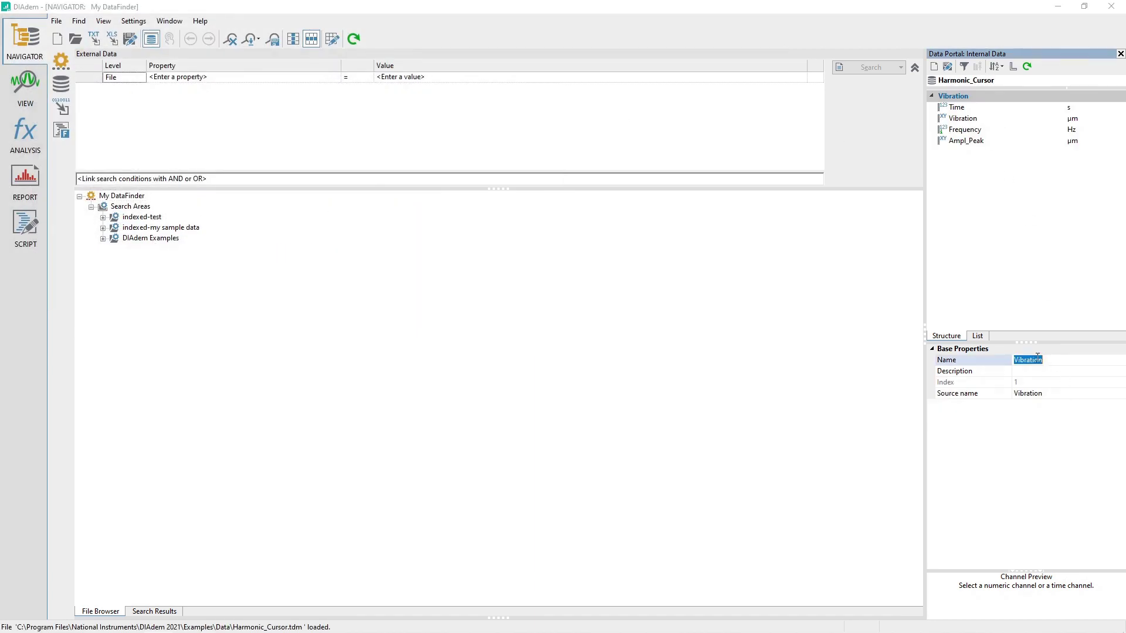
type("FFT1_PSD")
key("Return")
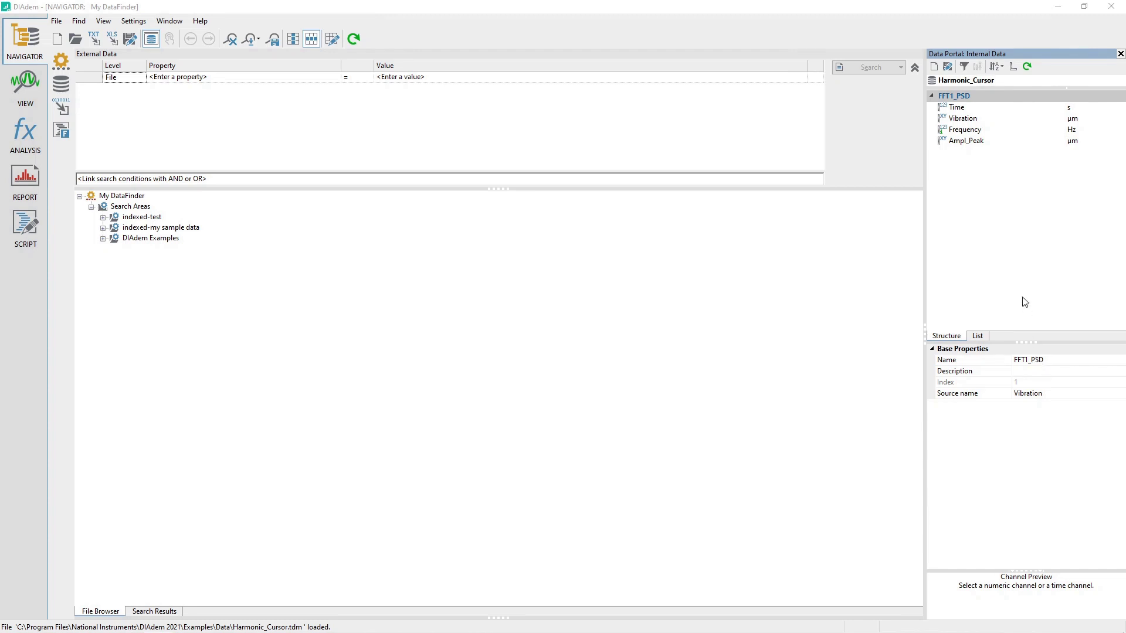
- Rename the Time channel in the FFT1_PSD group as Time1
left_click(960, 111)
right_click(961, 112)
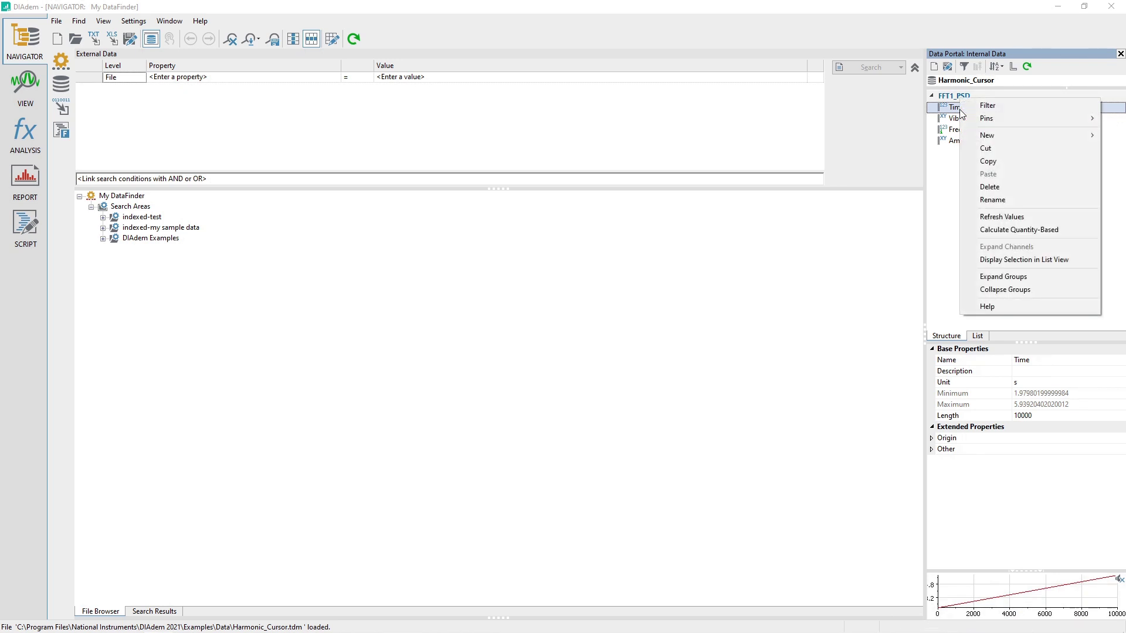
left_click(1021, 205)
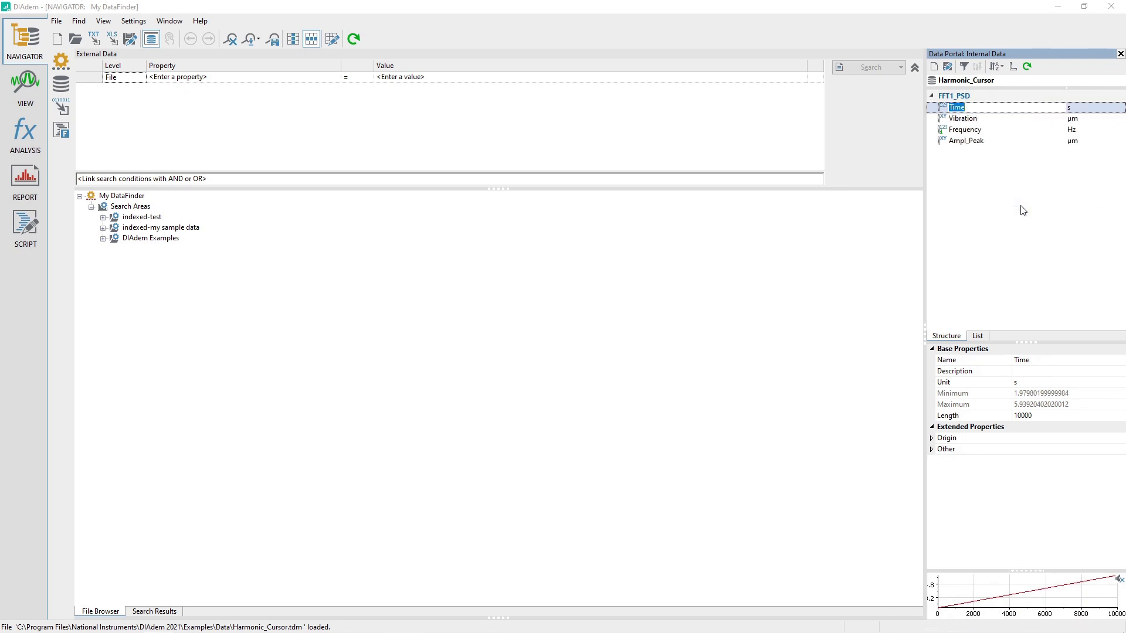
left_click(982, 107)
key("Return")
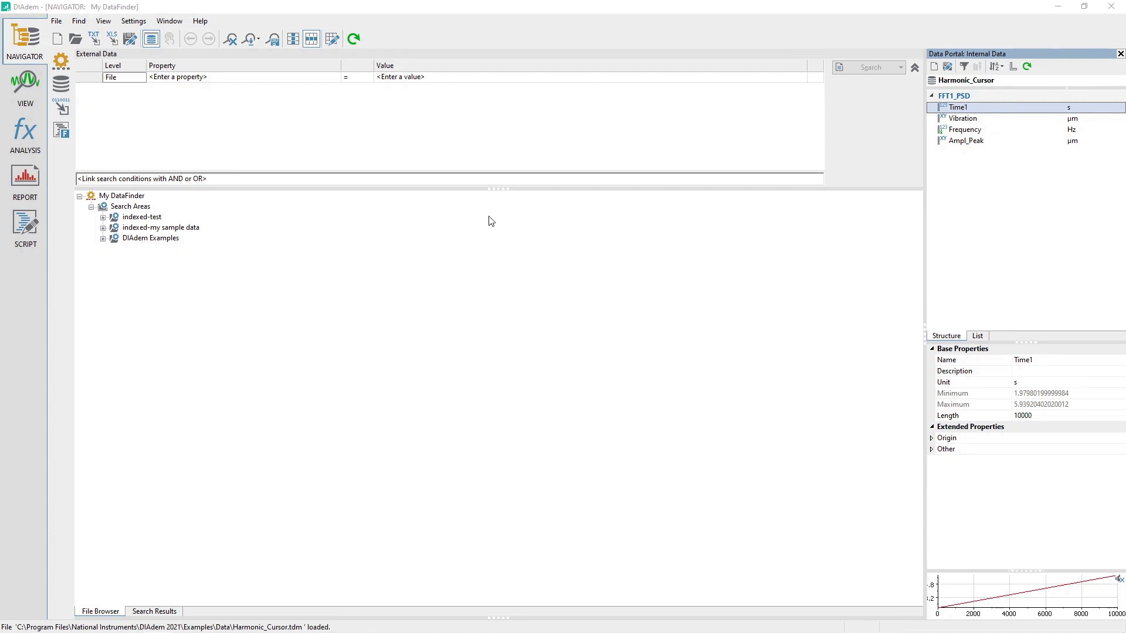
- Check the input sampling rate in the Resampling analysis function with Time1 as X-channel and Vibration as Y-channel, without calculating
left_click(23, 134)
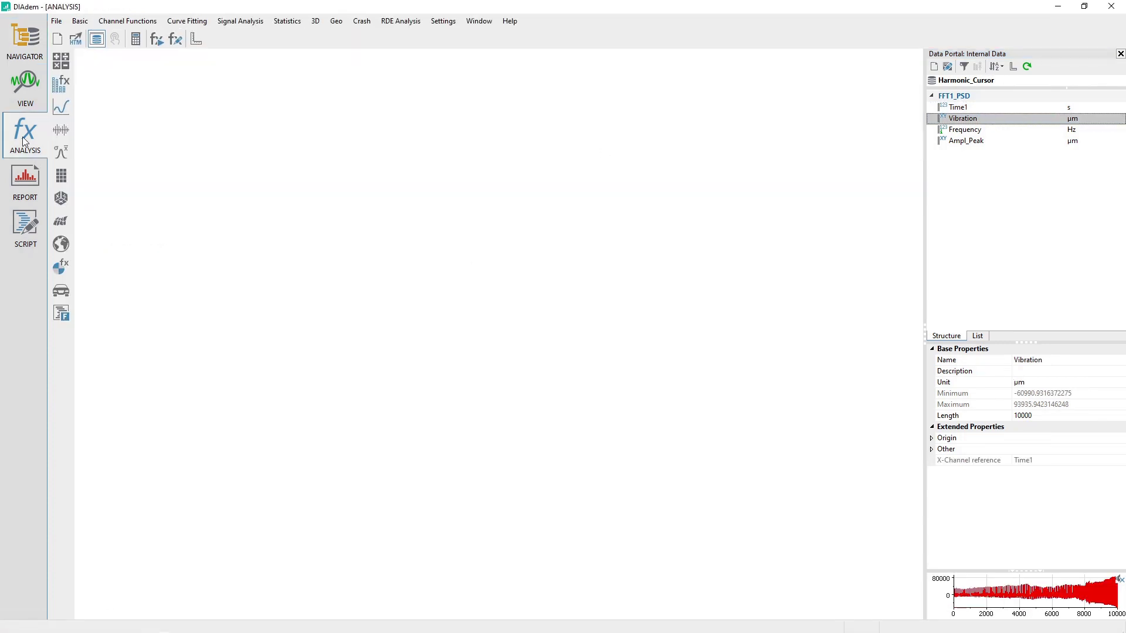
left_click(123, 21)
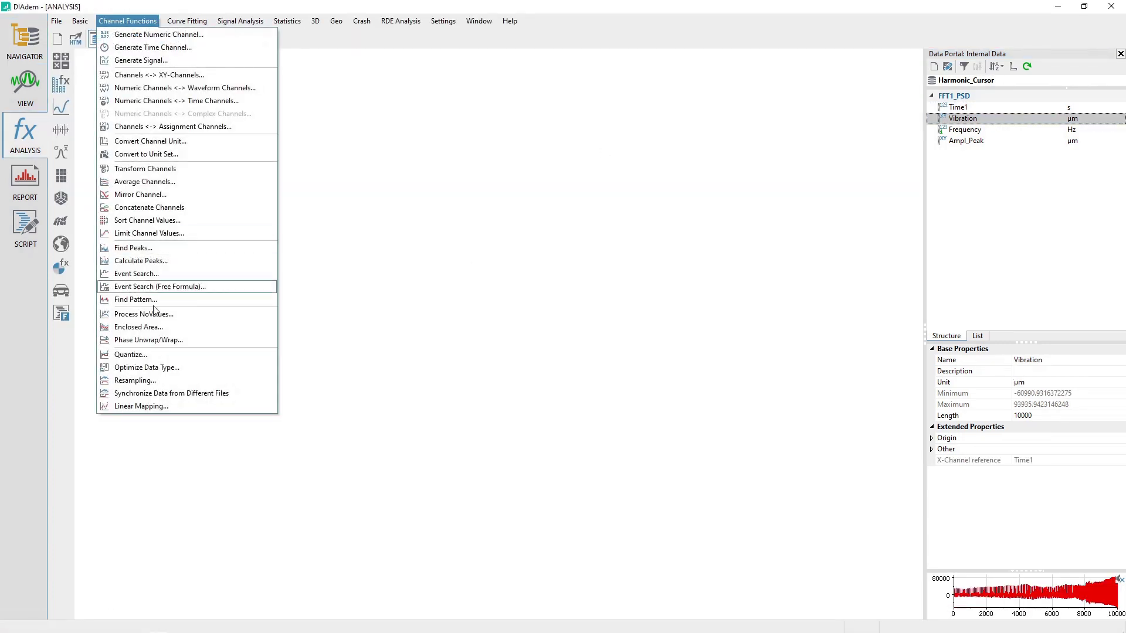
left_click(134, 380)
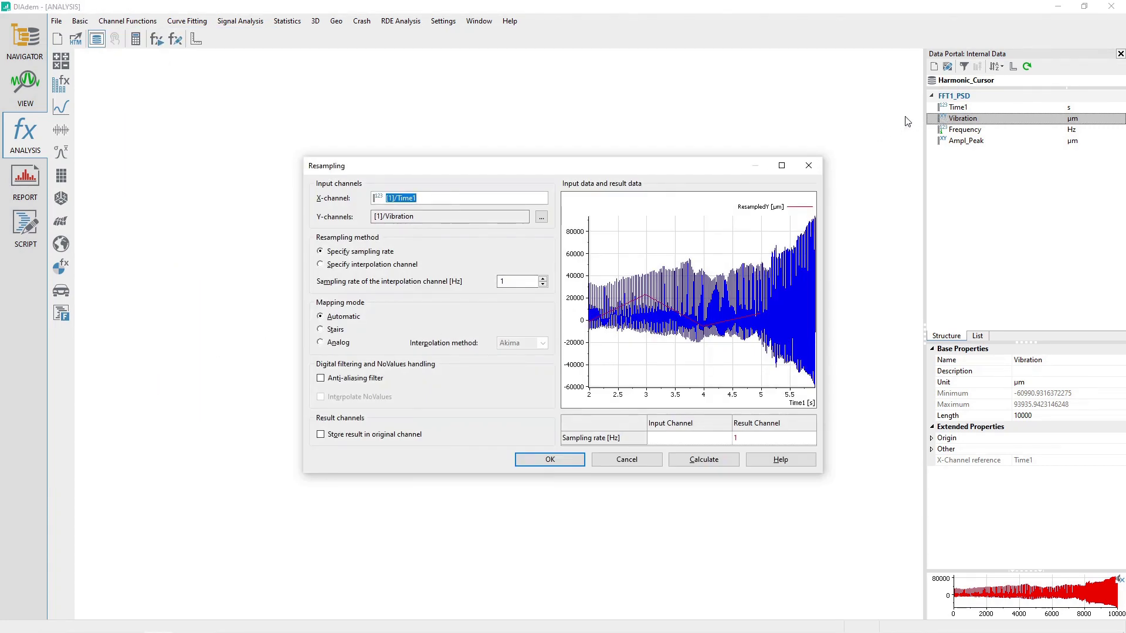
left_click(979, 118)
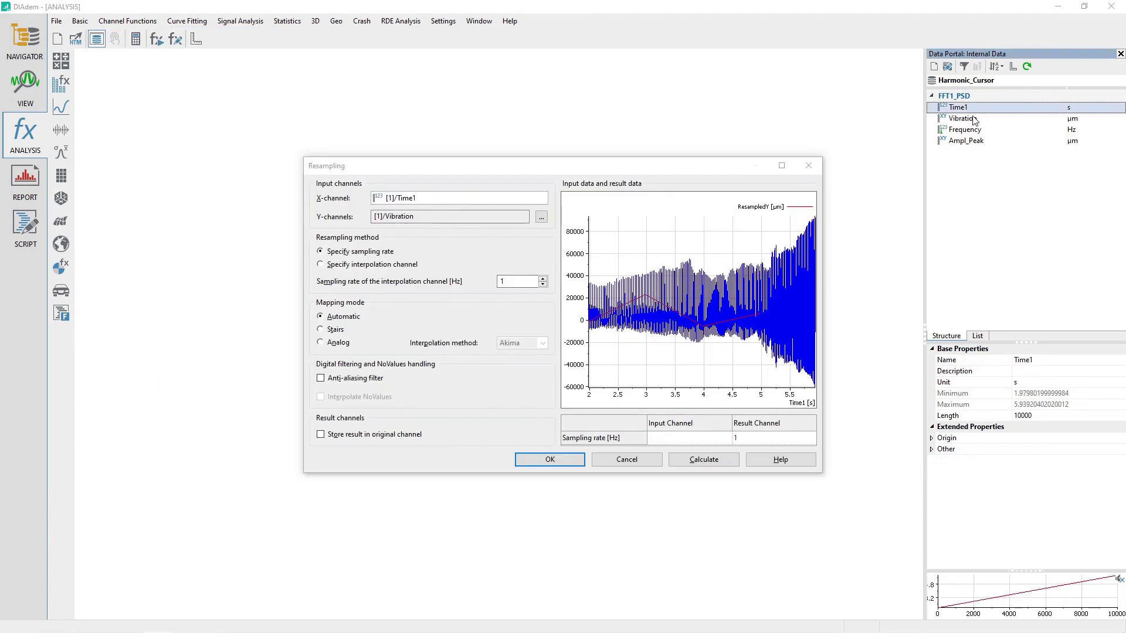
left_click(974, 119)
left_click_drag(975, 120, 414, 214)
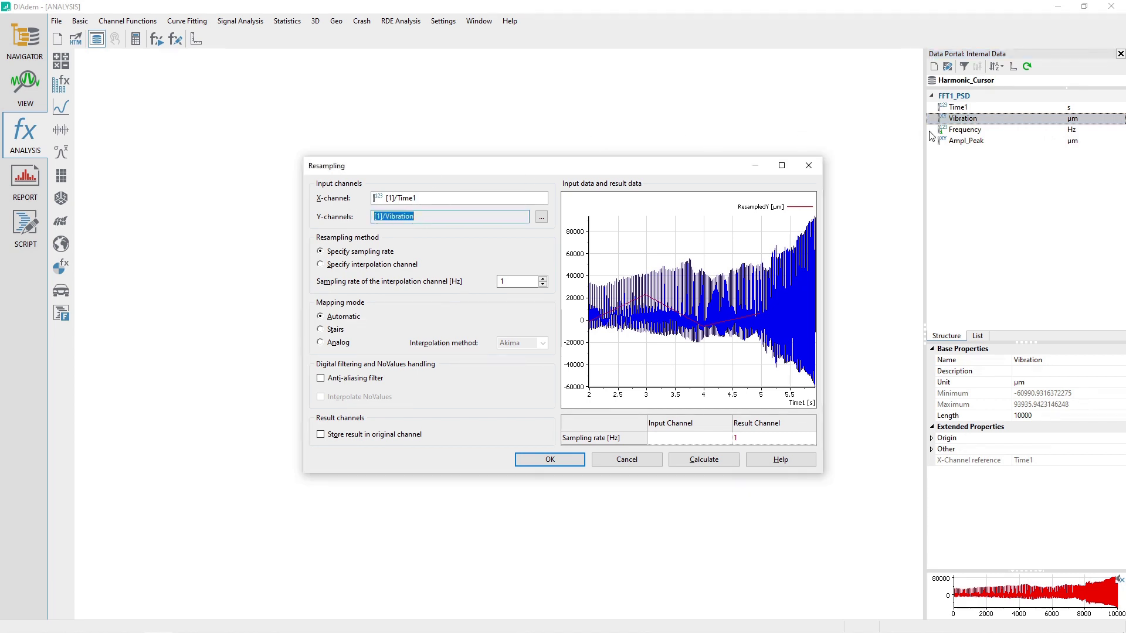
left_click(951, 109)
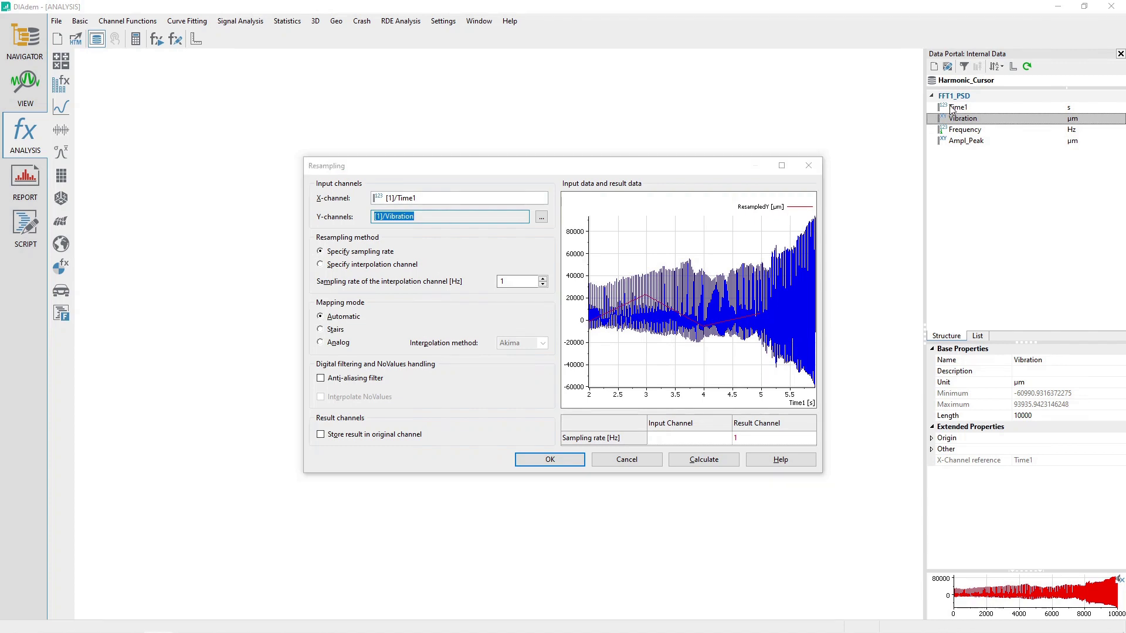
left_click_drag(951, 109, 435, 194)
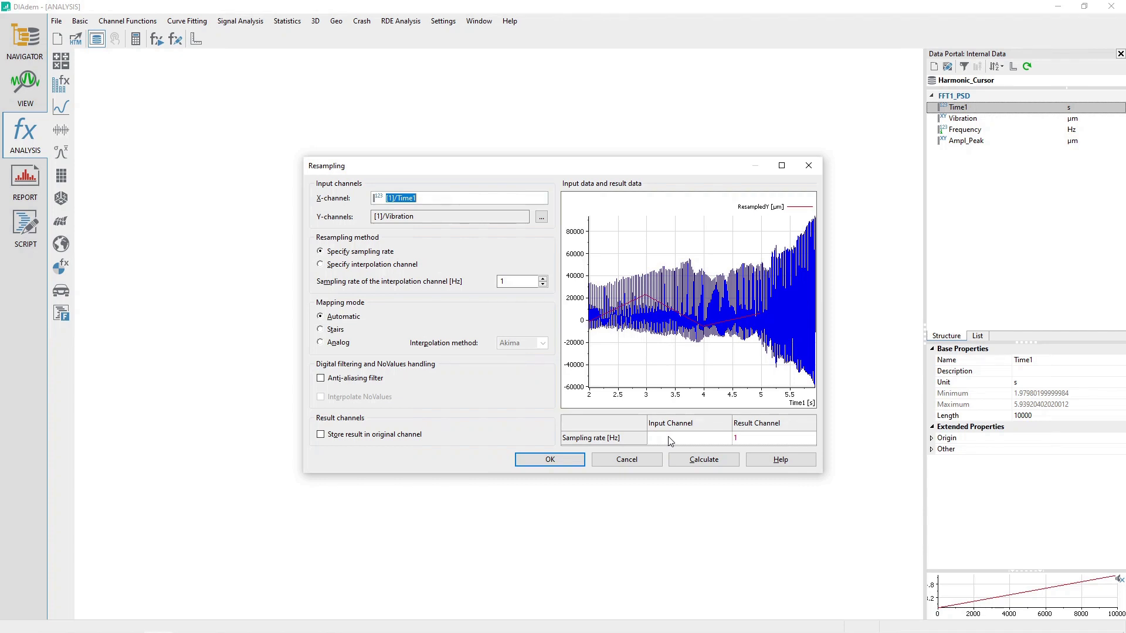
left_click(627, 460)
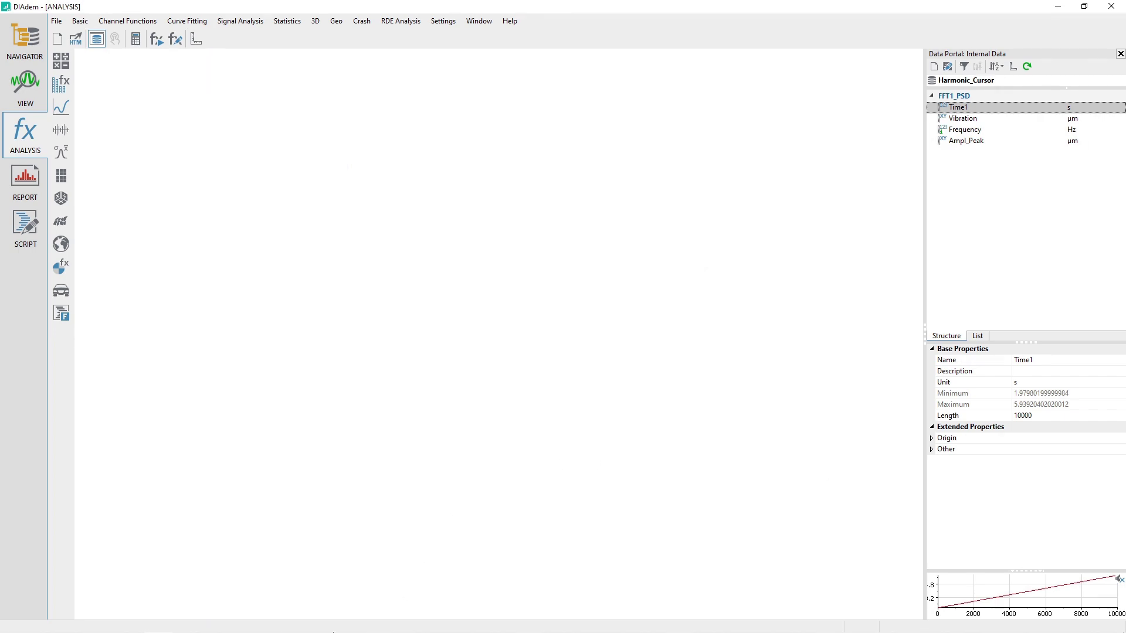
- Begin generating an equidistant numeric channel and set its start value to Time1's minimum, 1.97980199999984
mouse_move(262, 619)
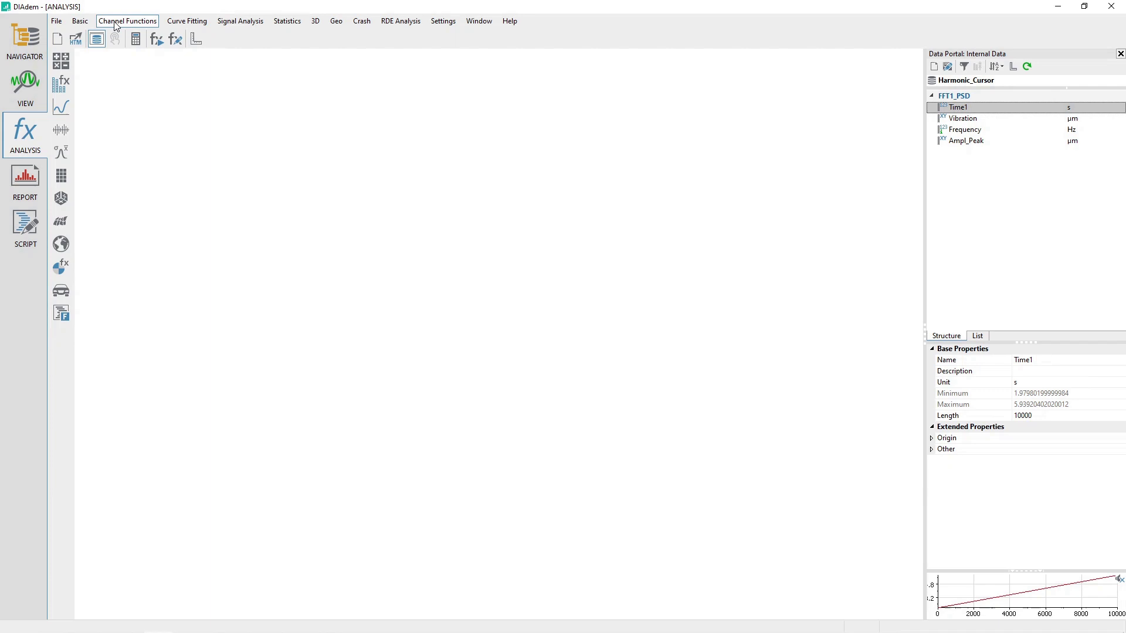
left_click(116, 23)
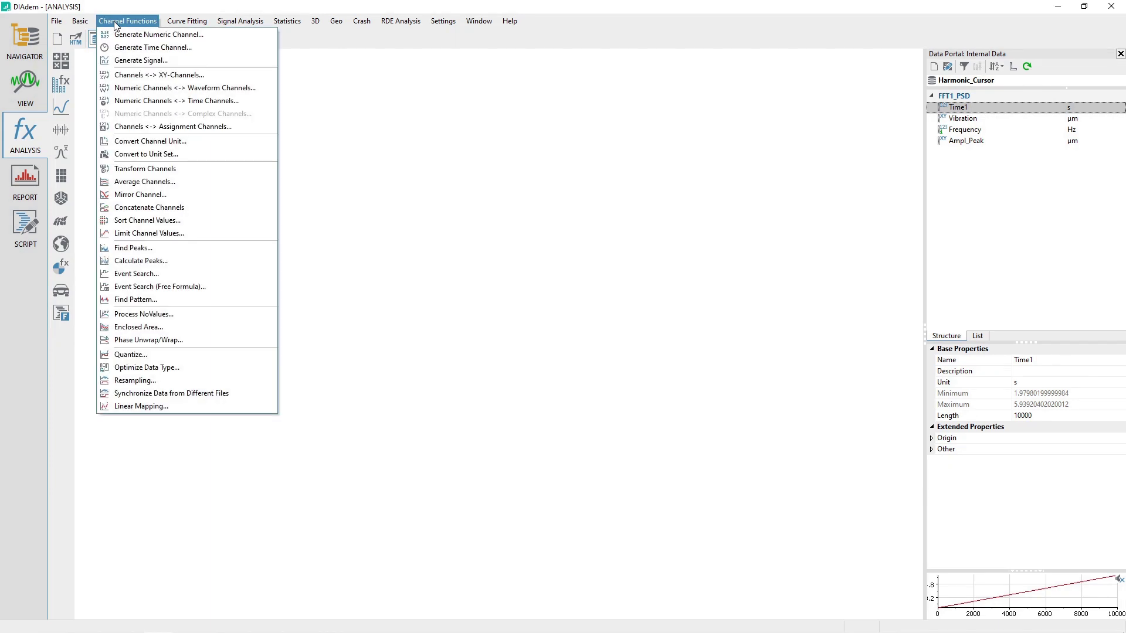
left_click(151, 35)
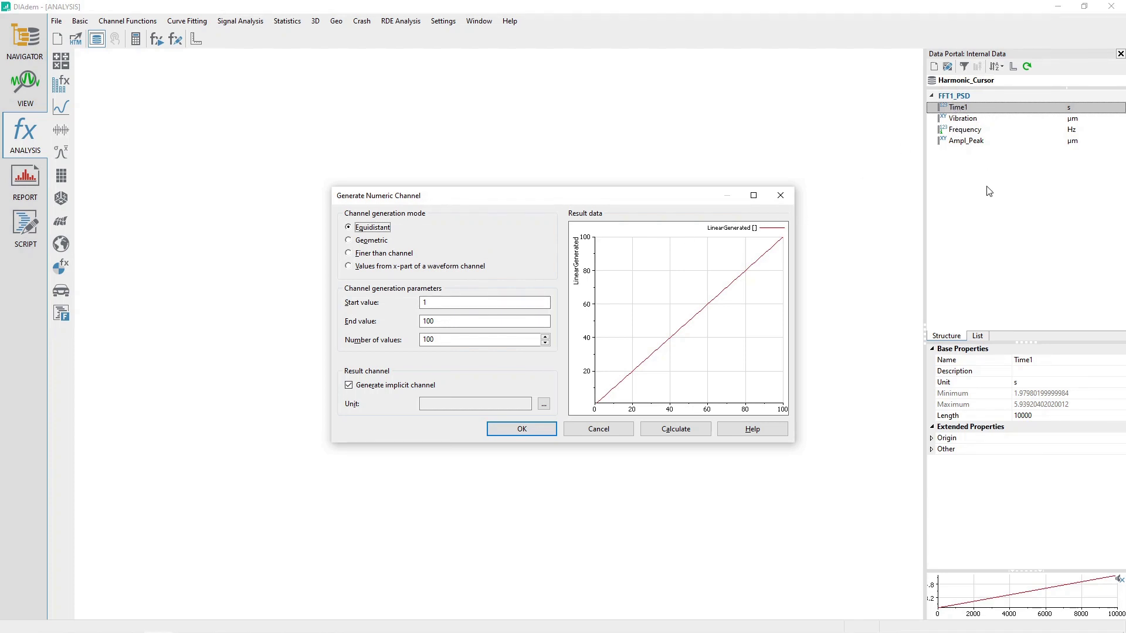
left_click(1034, 393)
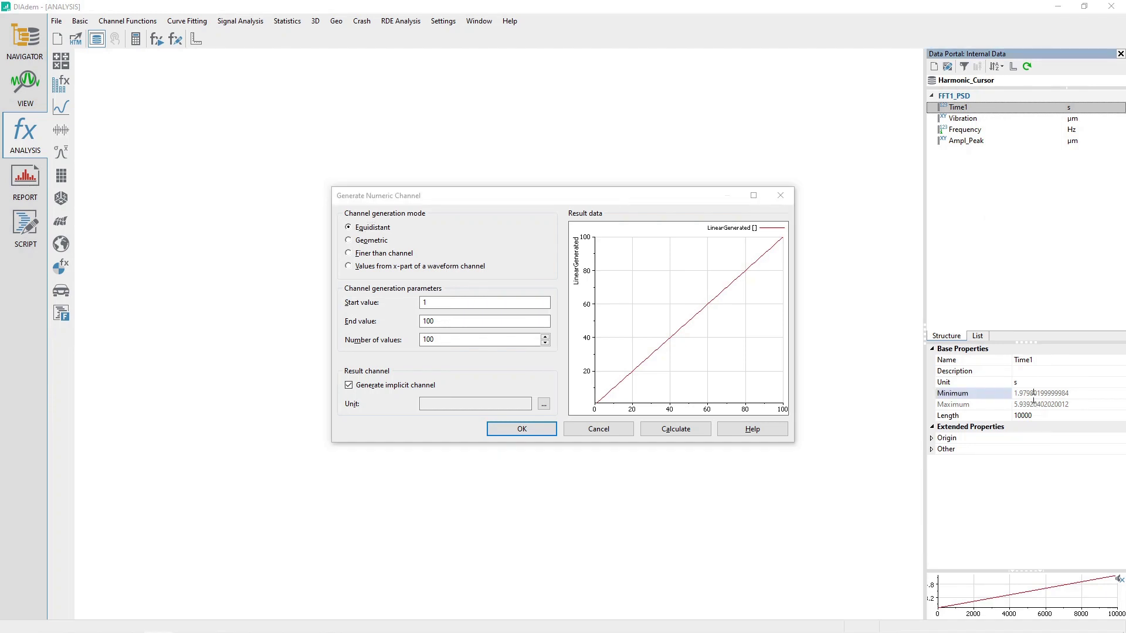
left_click(1033, 394)
key("ctrl+c")
left_click(437, 305)
left_click(437, 304)
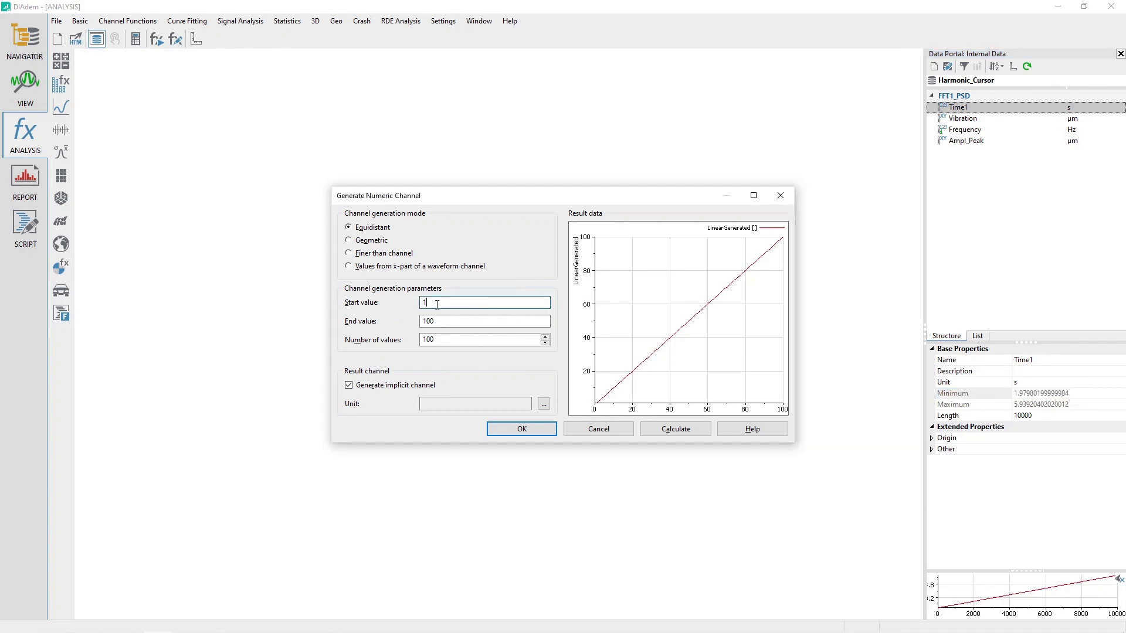
left_click_drag(437, 304, 382, 306)
key("ctrl+v")
- Set the generated channel's end value to Time1's maximum, 5.93920402020012
left_click(1033, 405)
left_click(1033, 404)
key("ctrl+c")
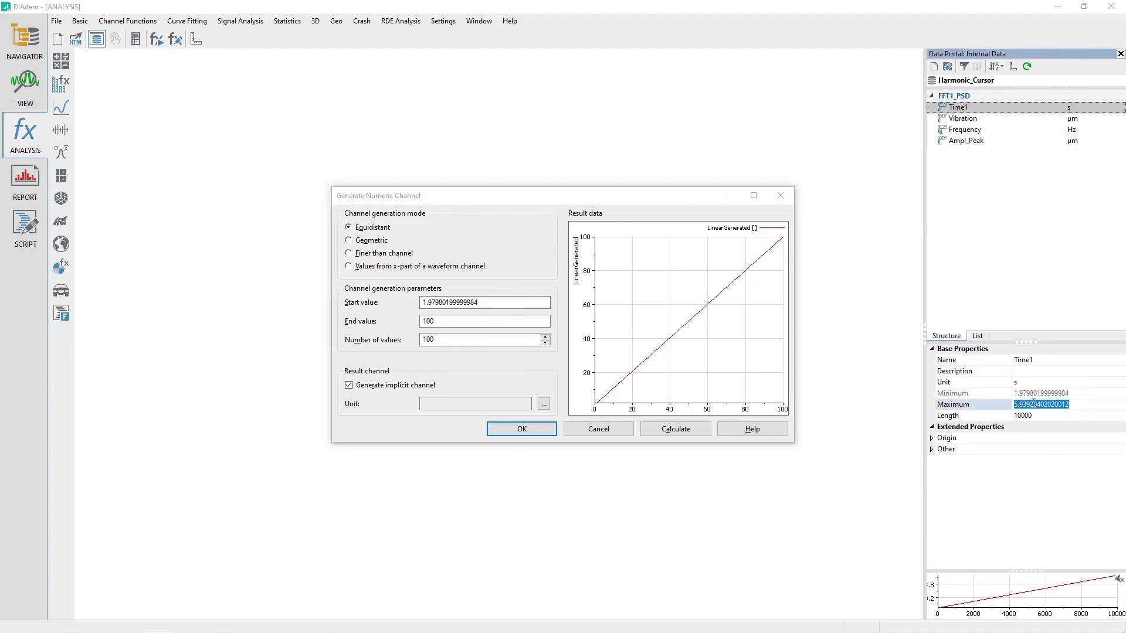
left_click(450, 321)
double_click(450, 322)
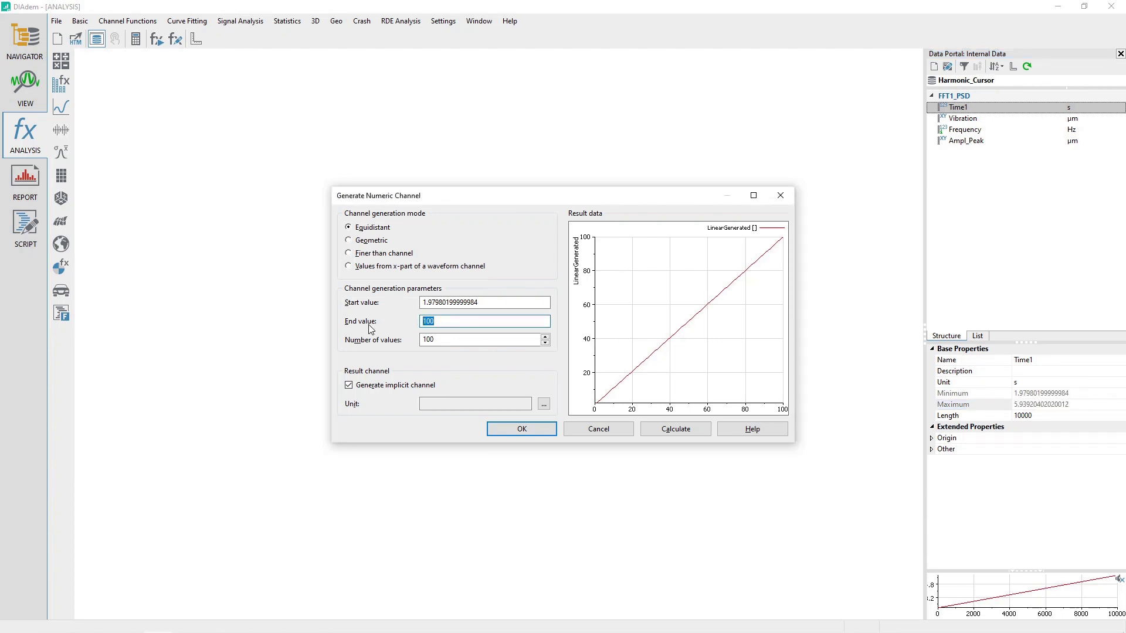
key("ctrl+v")
- Set the number of values to 10000 and turn off implicit channel generation
left_click(442, 339)
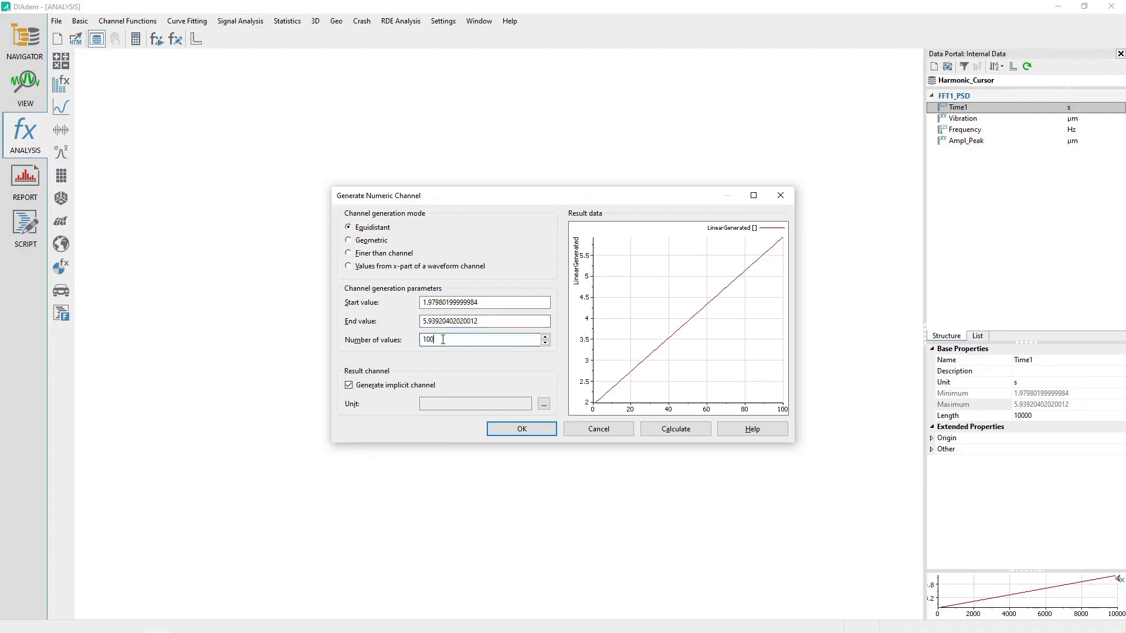
type("000")
left_click(392, 386)
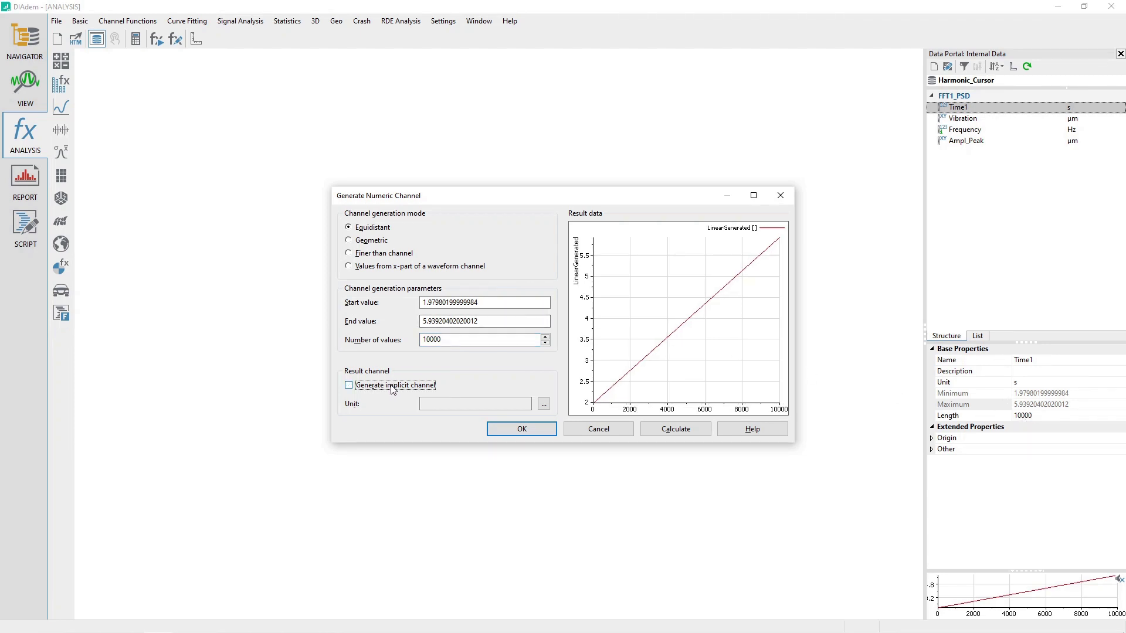
- Assign the Time unit second (s) to the result channel, calculate it and close the channel generator
left_click(543, 404)
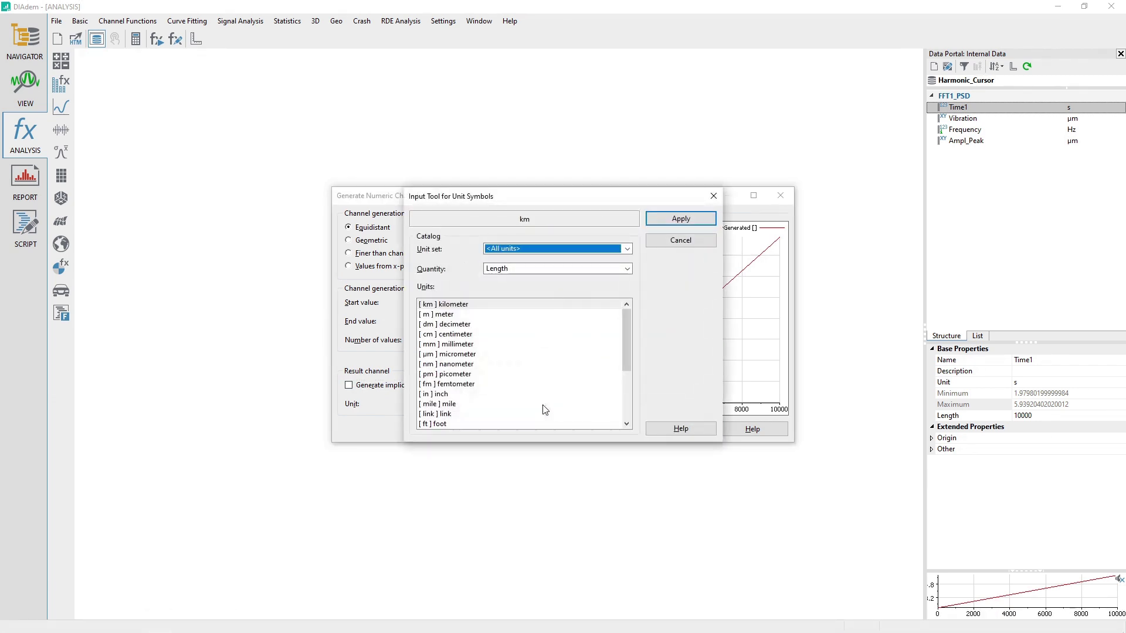
left_click(579, 269)
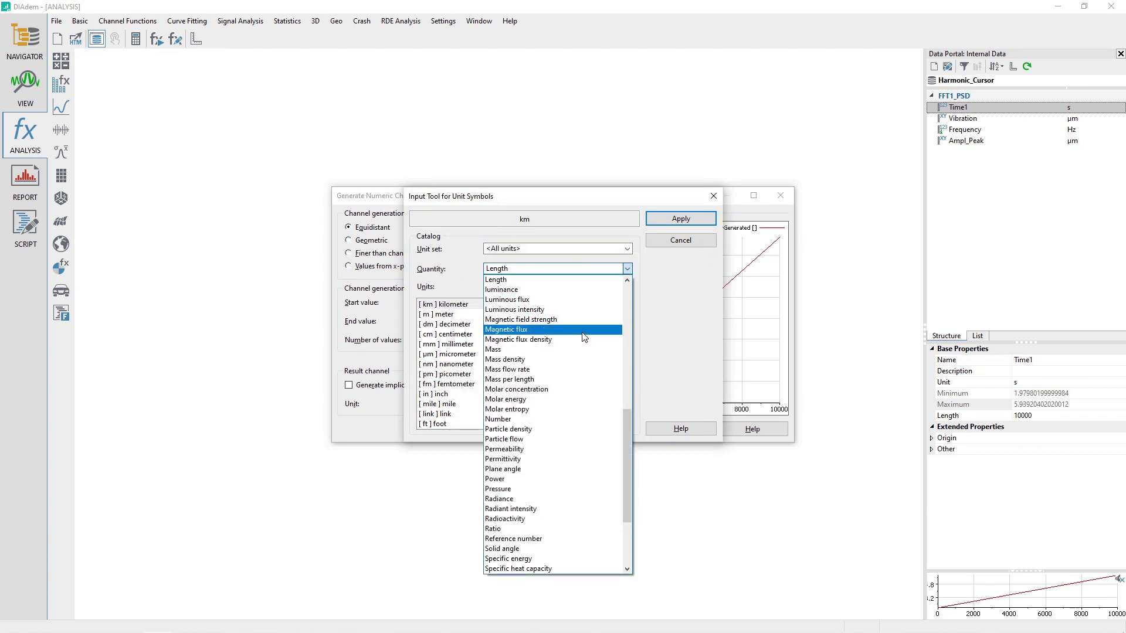
left_click_drag(628, 427, 635, 510)
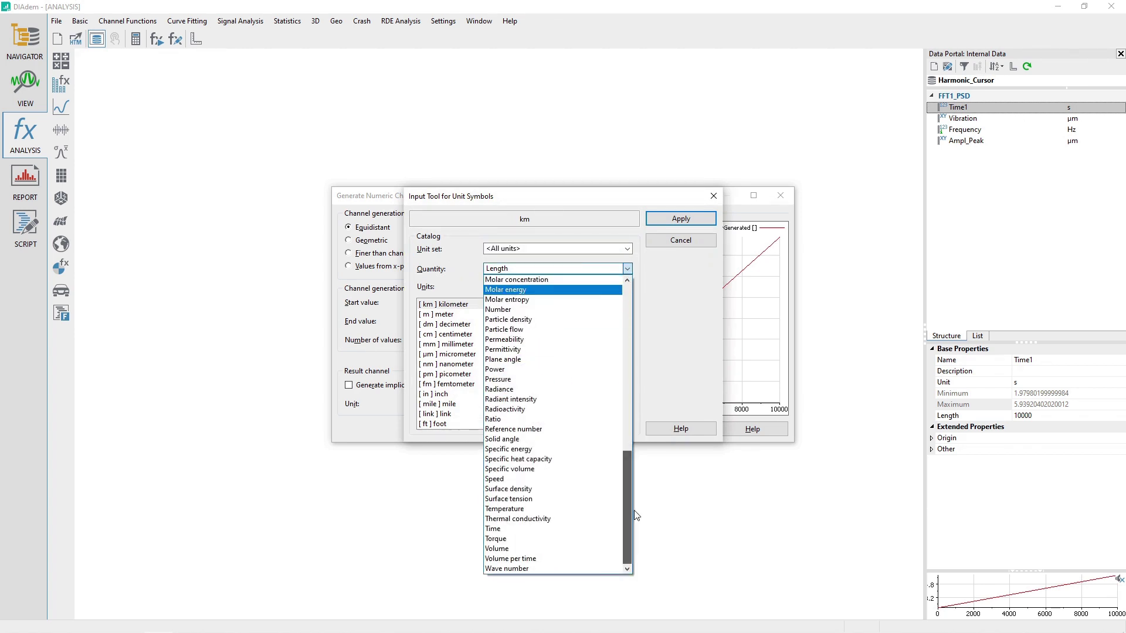
left_click(550, 530)
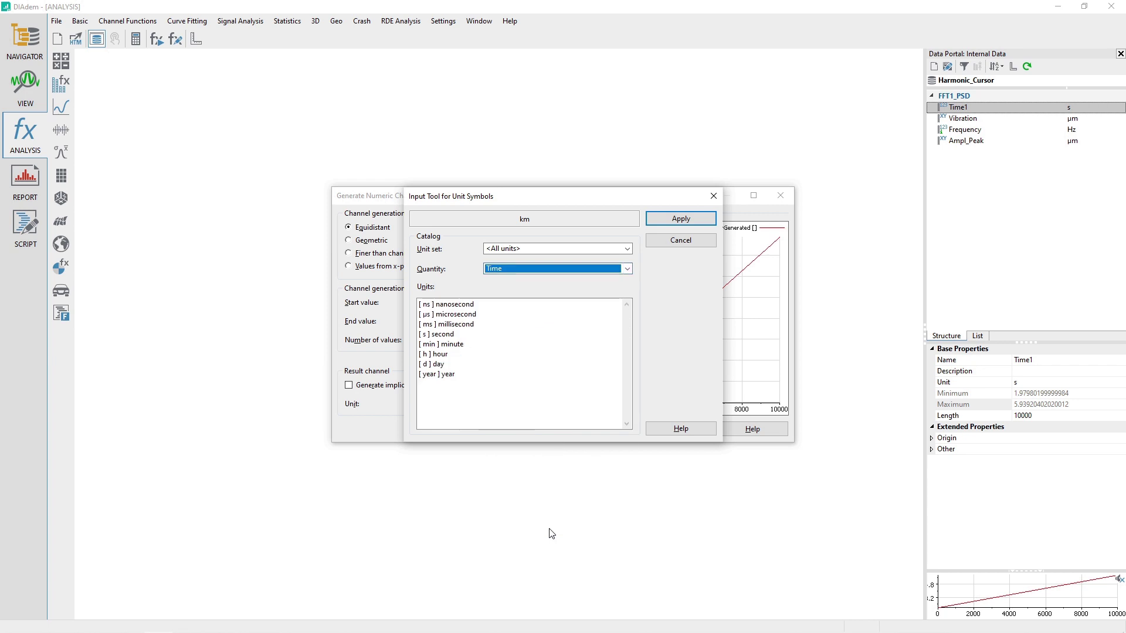
left_click(440, 335)
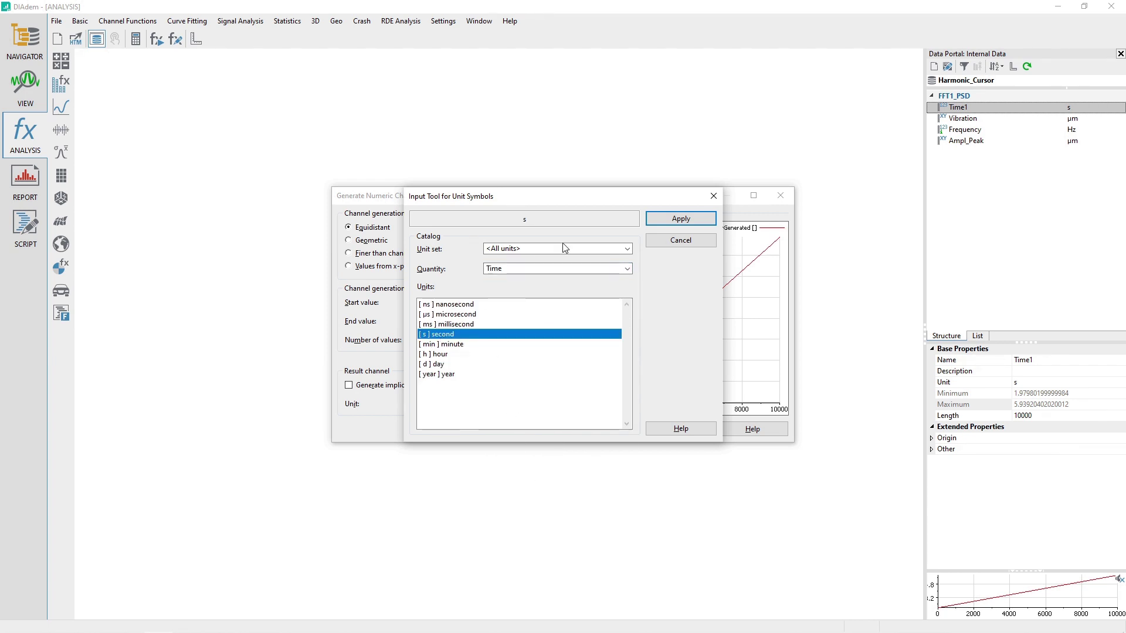
left_click(665, 219)
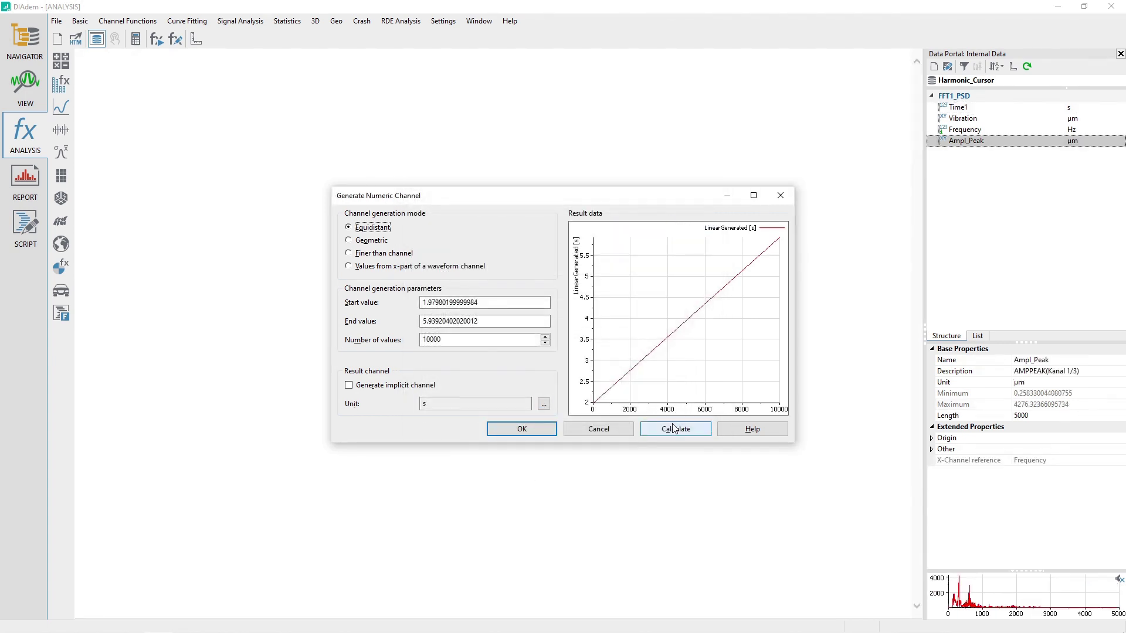
left_click(671, 430)
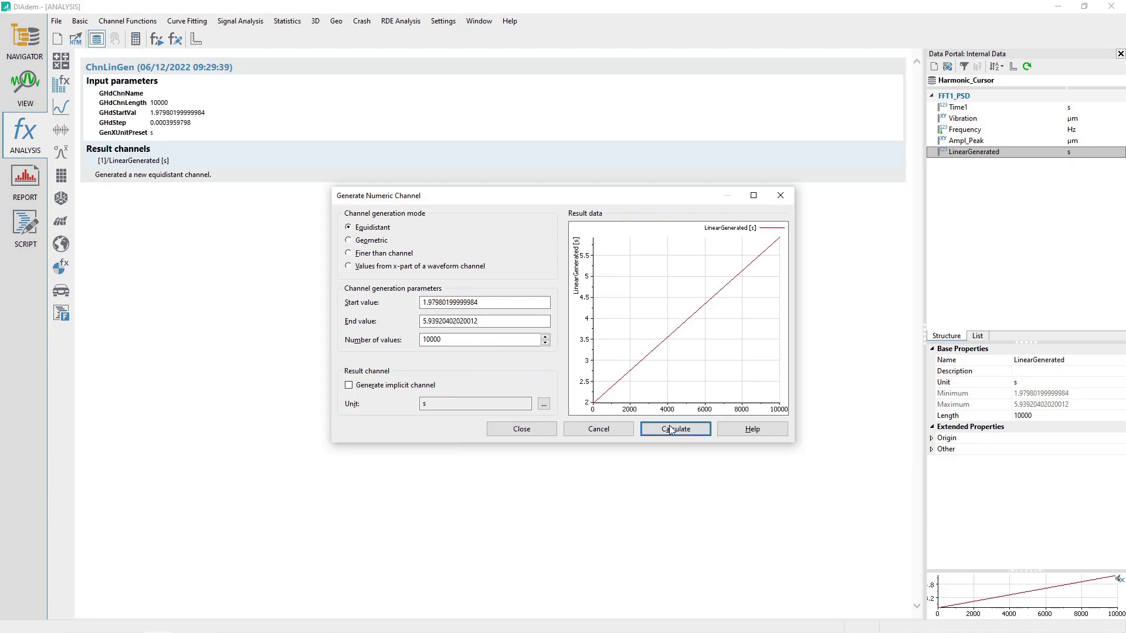
left_click(529, 431)
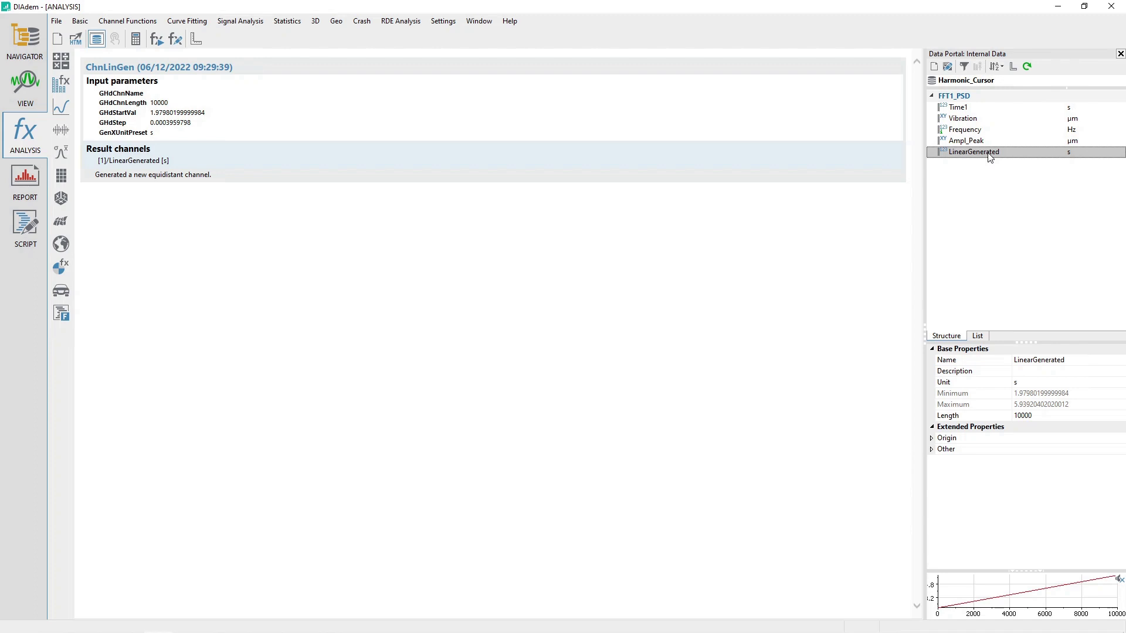
- Delete the original Time1 channel from the FFT1_PSD group
left_click(959, 110)
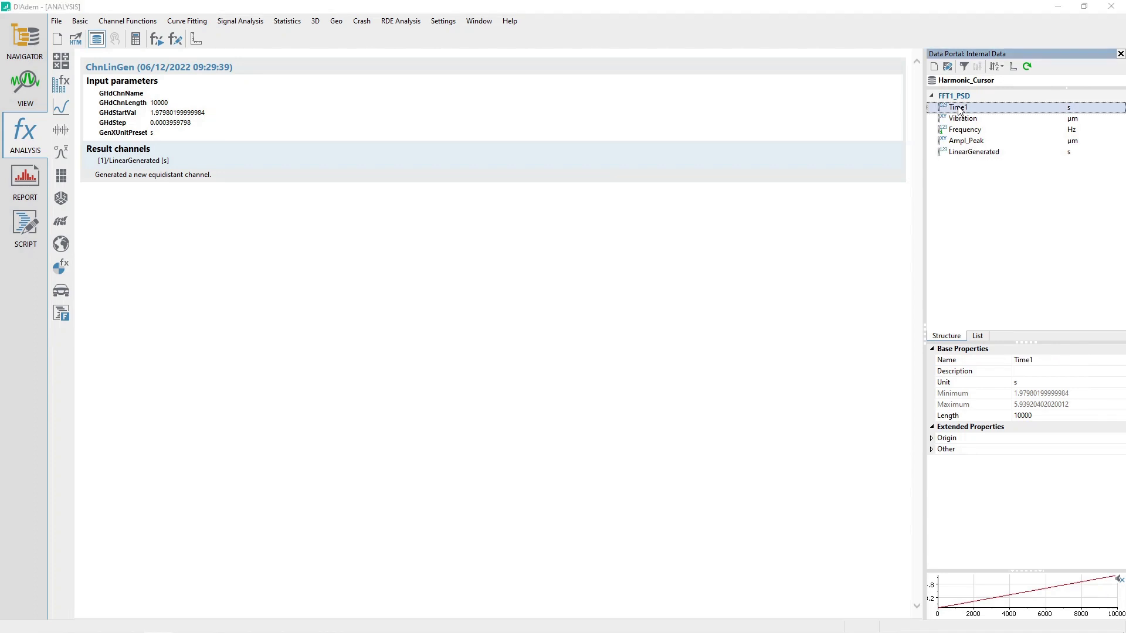
right_click(959, 111)
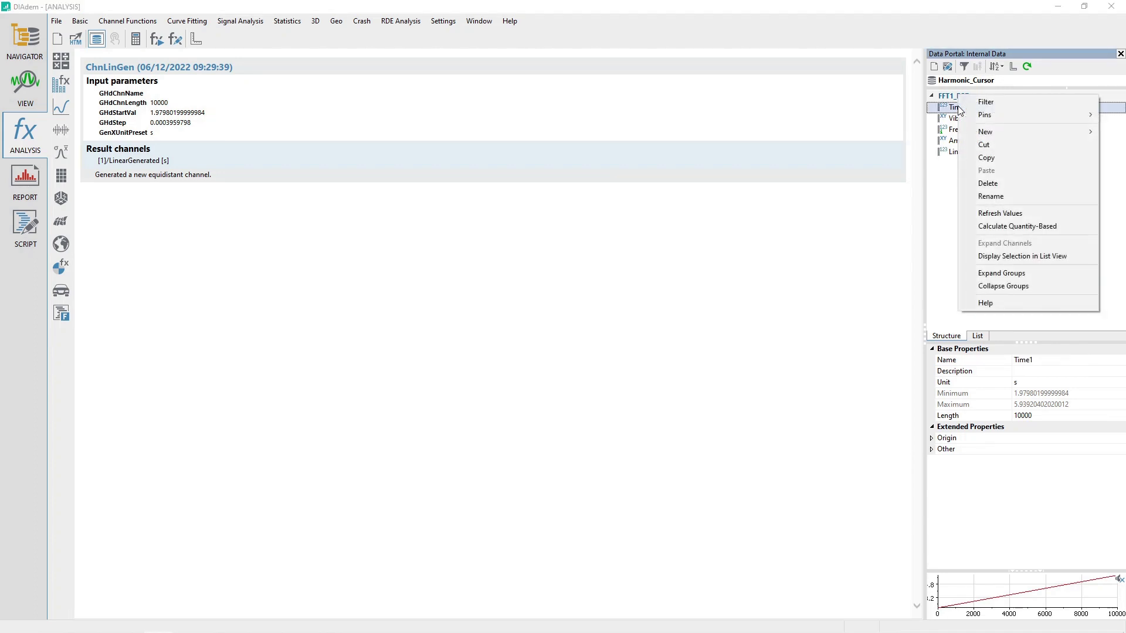
left_click(987, 184)
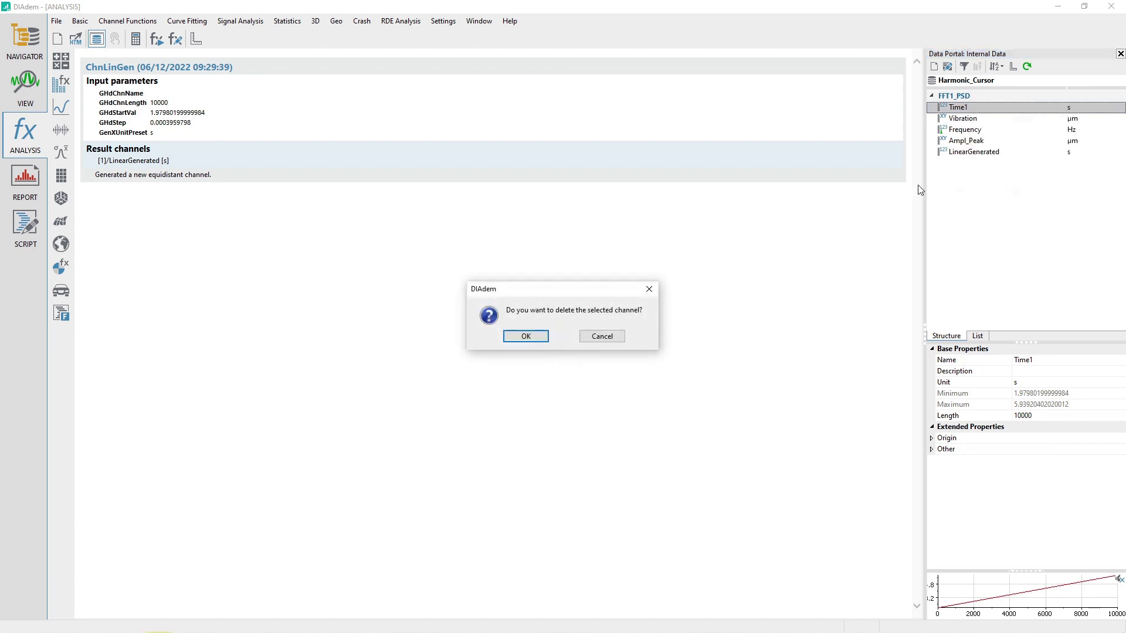
left_click(526, 336)
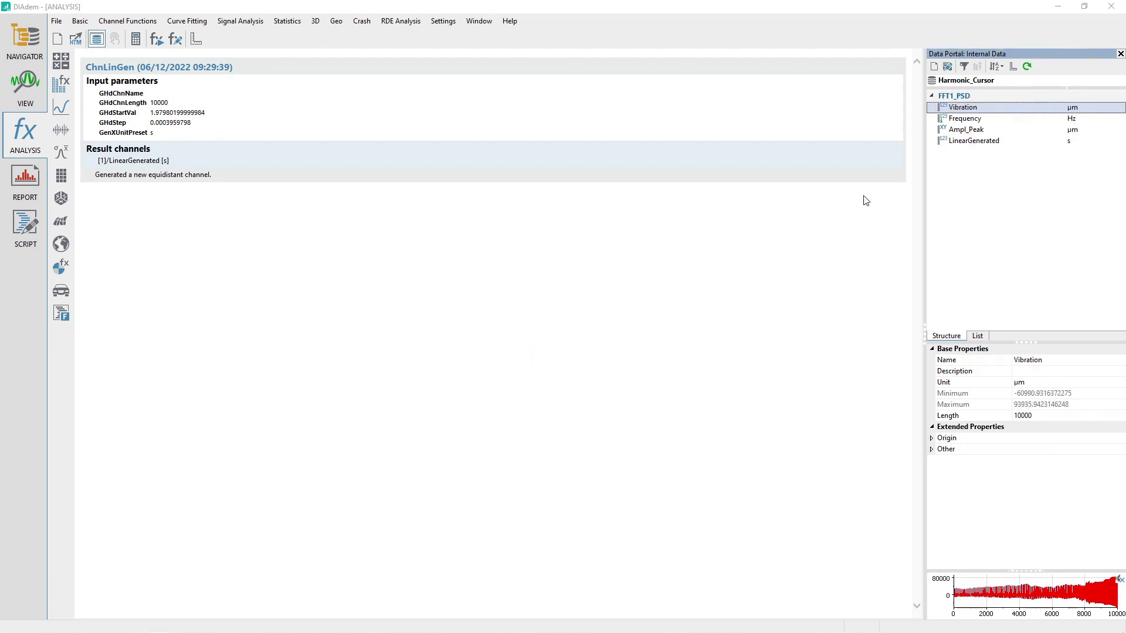
- Move the LinearGenerated channel above Vibration so it comes first in the FFT1_PSD group
left_click(976, 142)
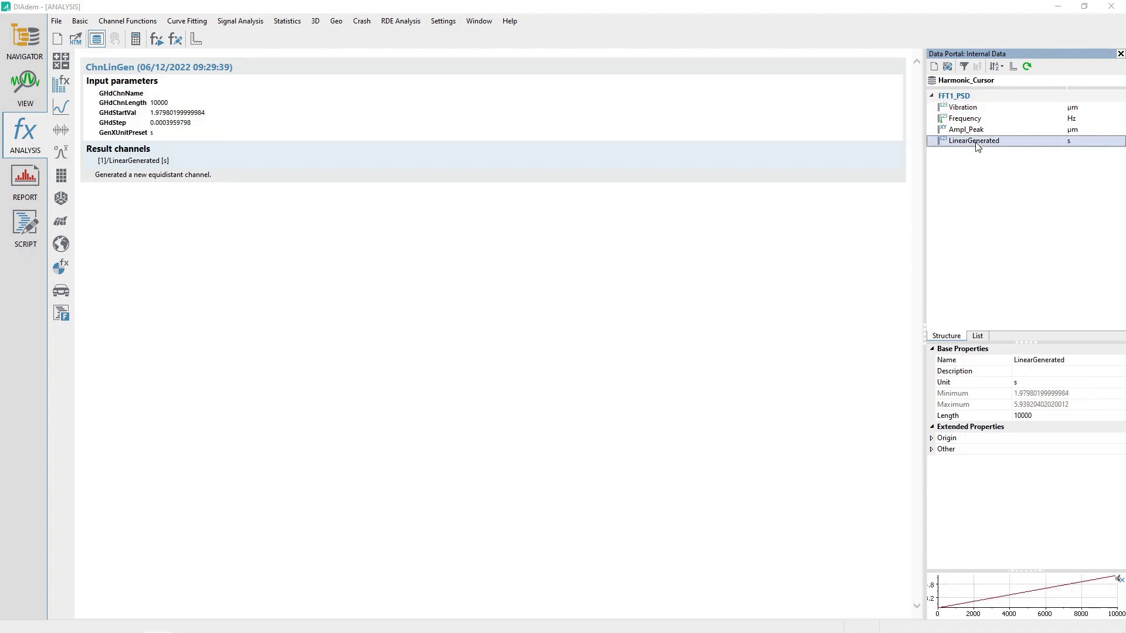
left_click_drag(976, 146, 977, 113)
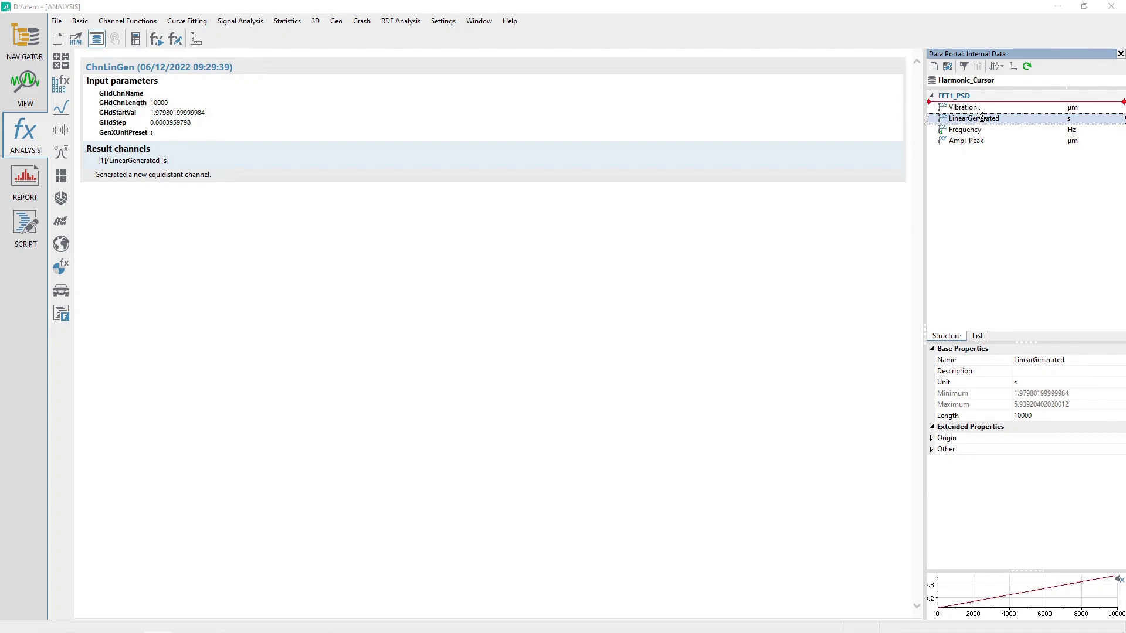
left_click_drag(974, 118, 970, 110)
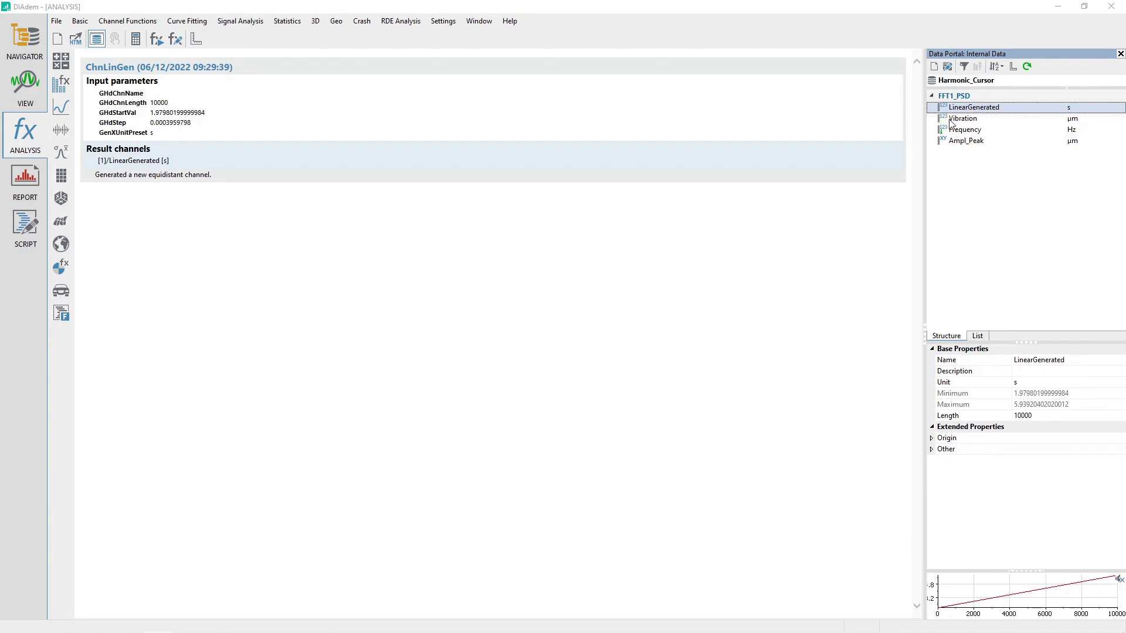
- Rename the LinearGenerated channel as Time1
left_click(951, 121)
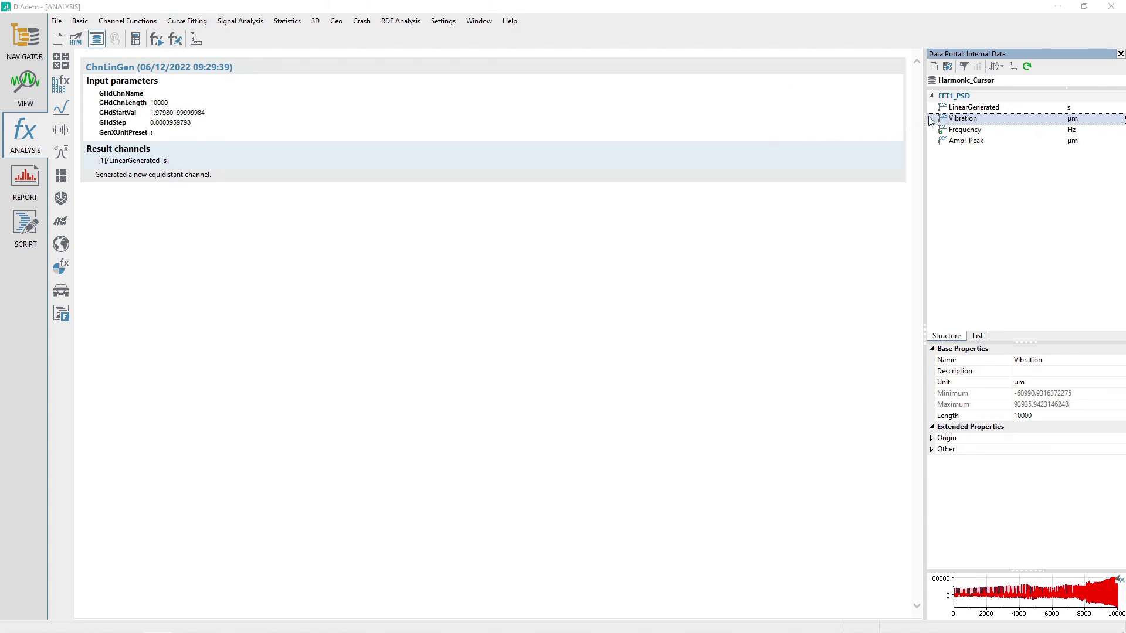
left_click(974, 109)
right_click(973, 109)
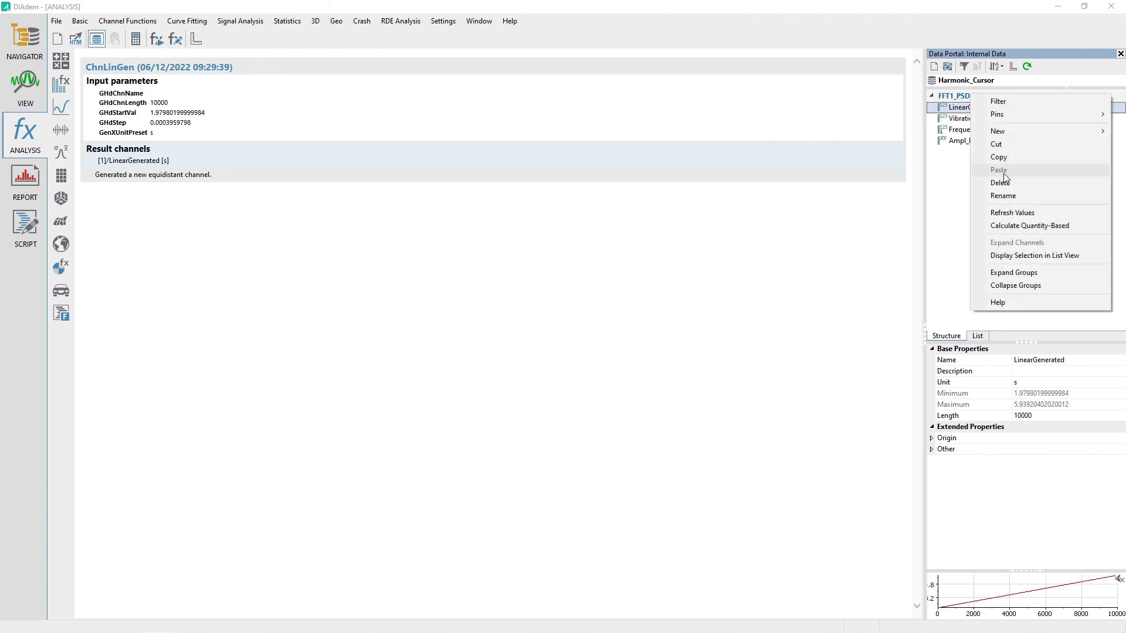
left_click(1013, 196)
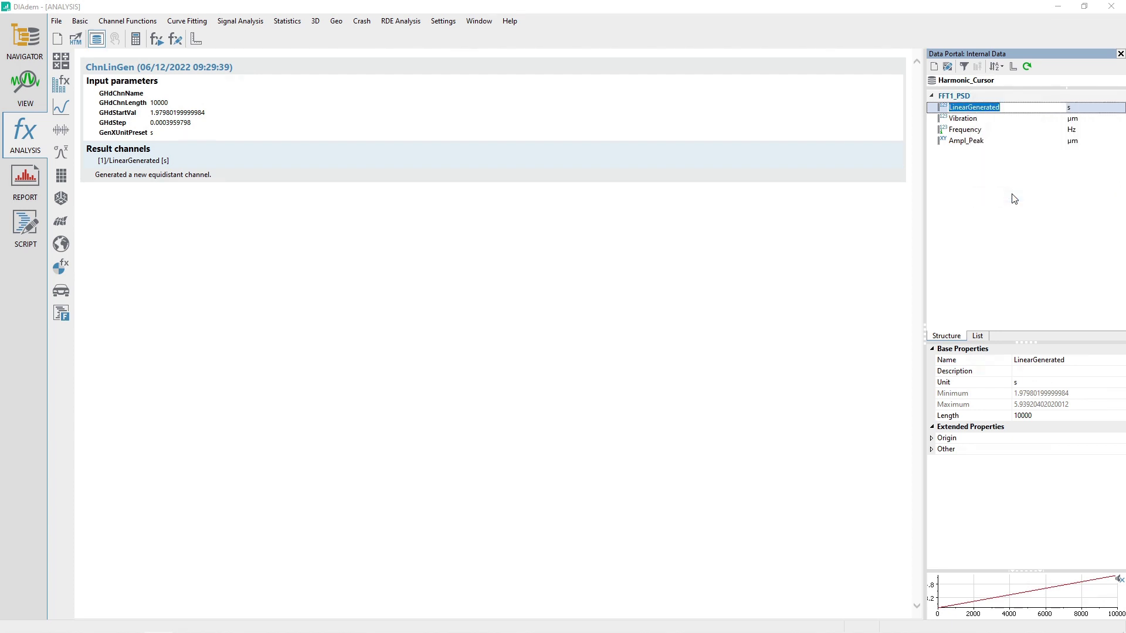
type("Time1")
key("Return")
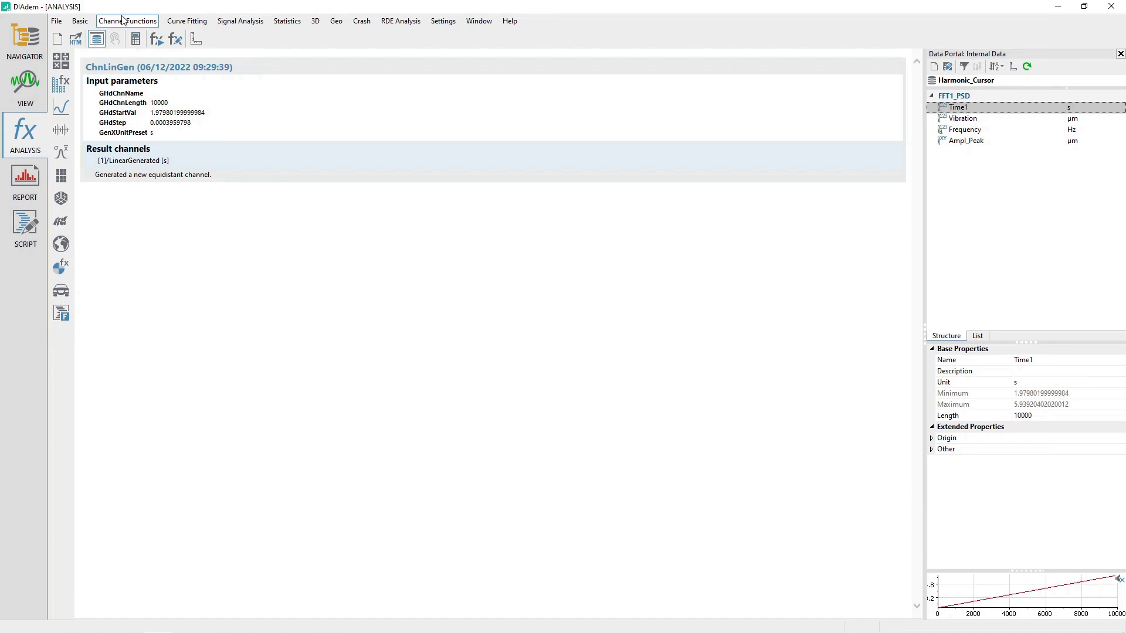
- Create an XY-channel reference with Time1 as the x-channel and Vibration as the y-channel, and close the conversion dialog
left_click(952, 119)
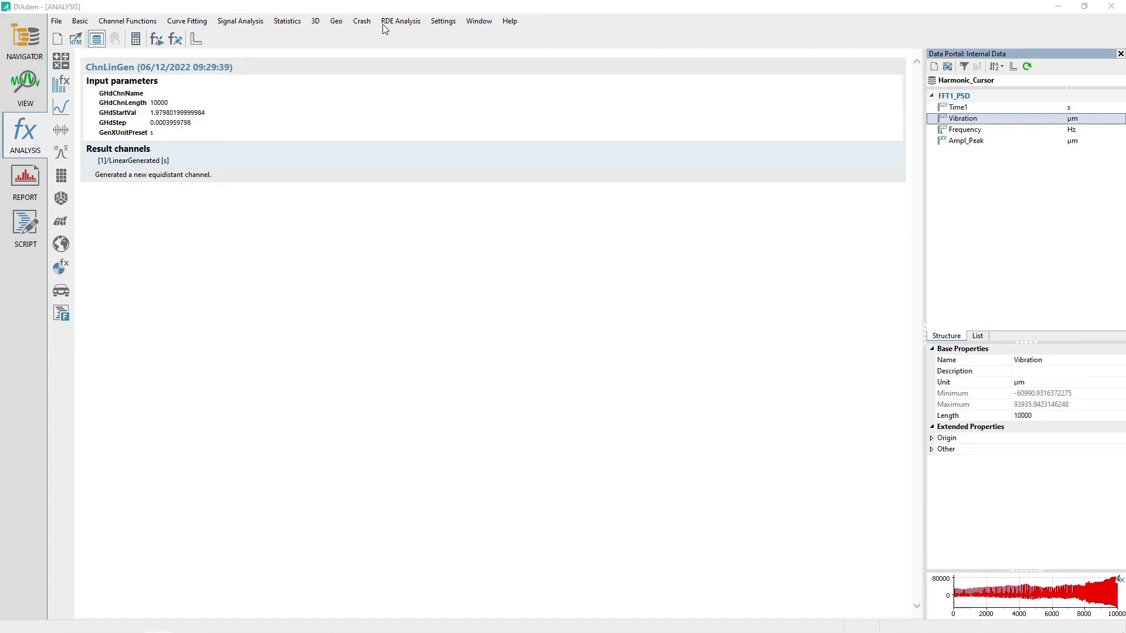
left_click(117, 24)
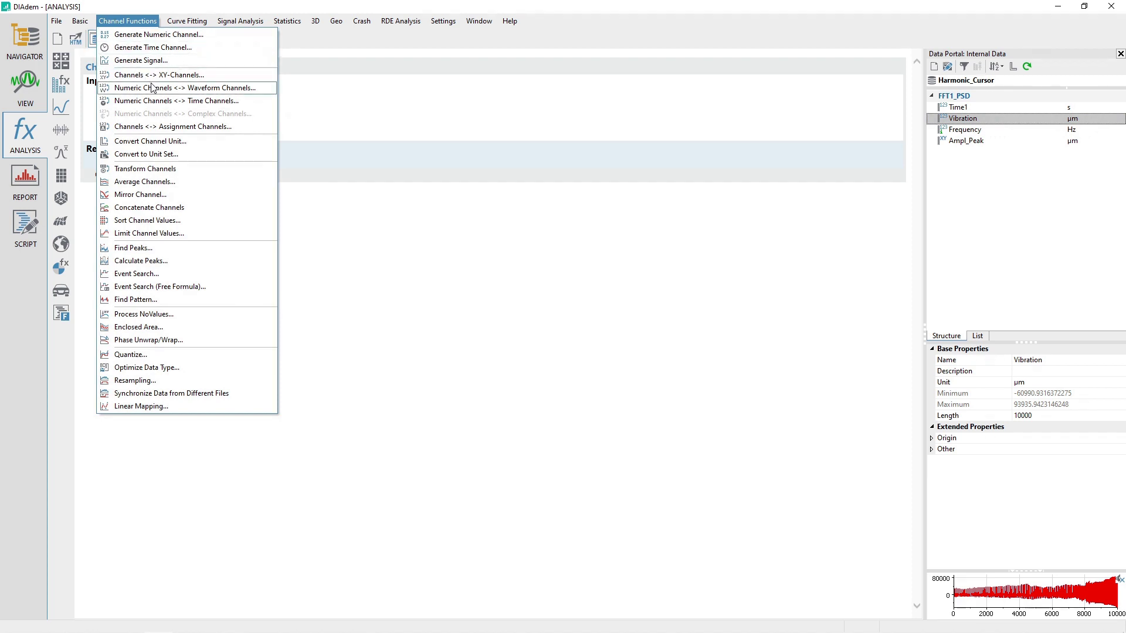
left_click(189, 77)
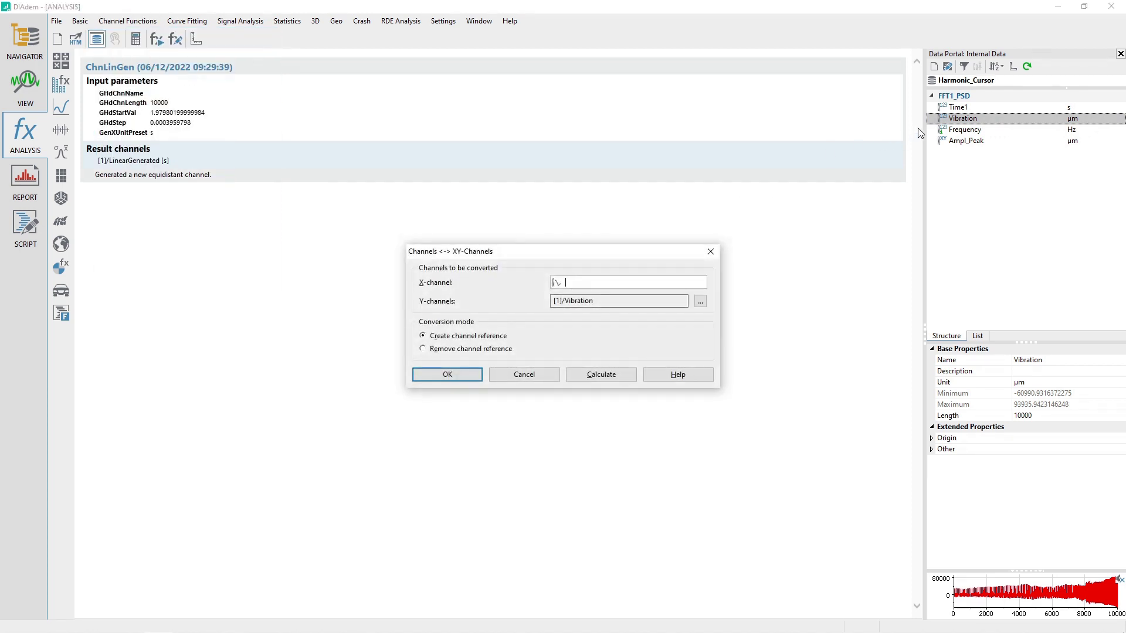
left_click_drag(954, 109, 614, 279)
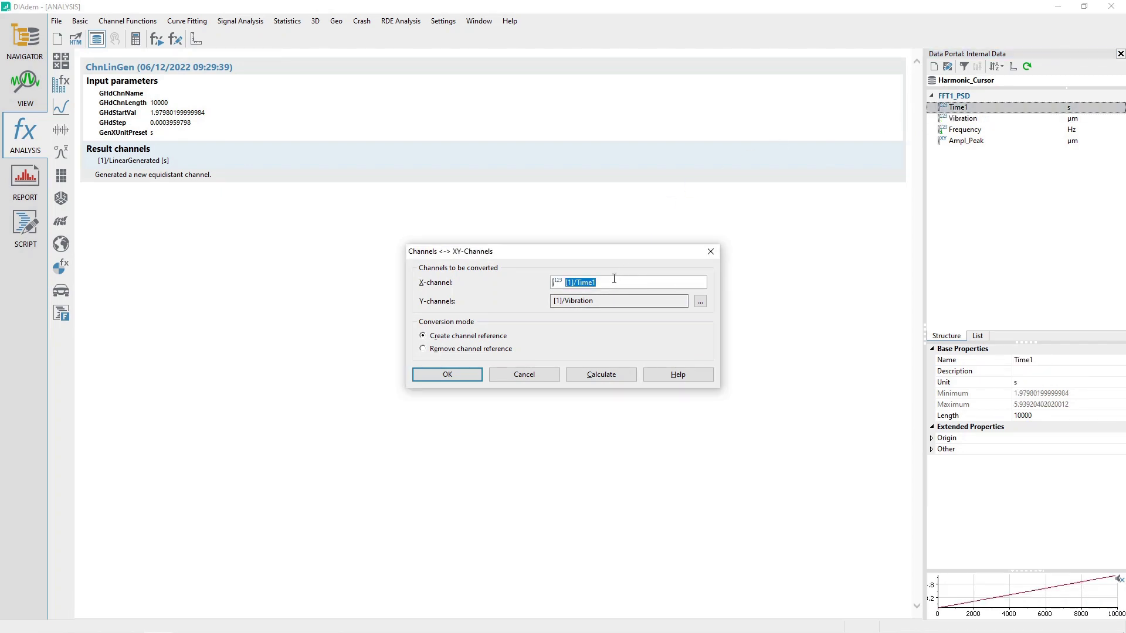
left_click(973, 111)
left_click(961, 122)
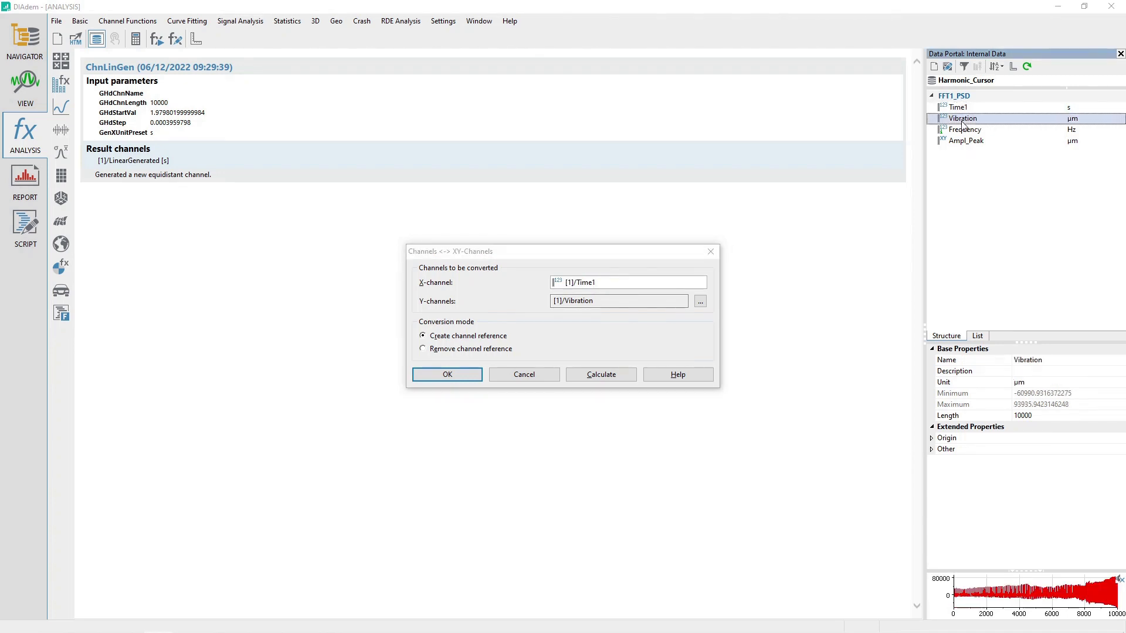
left_click_drag(961, 123, 613, 299)
left_click(464, 336)
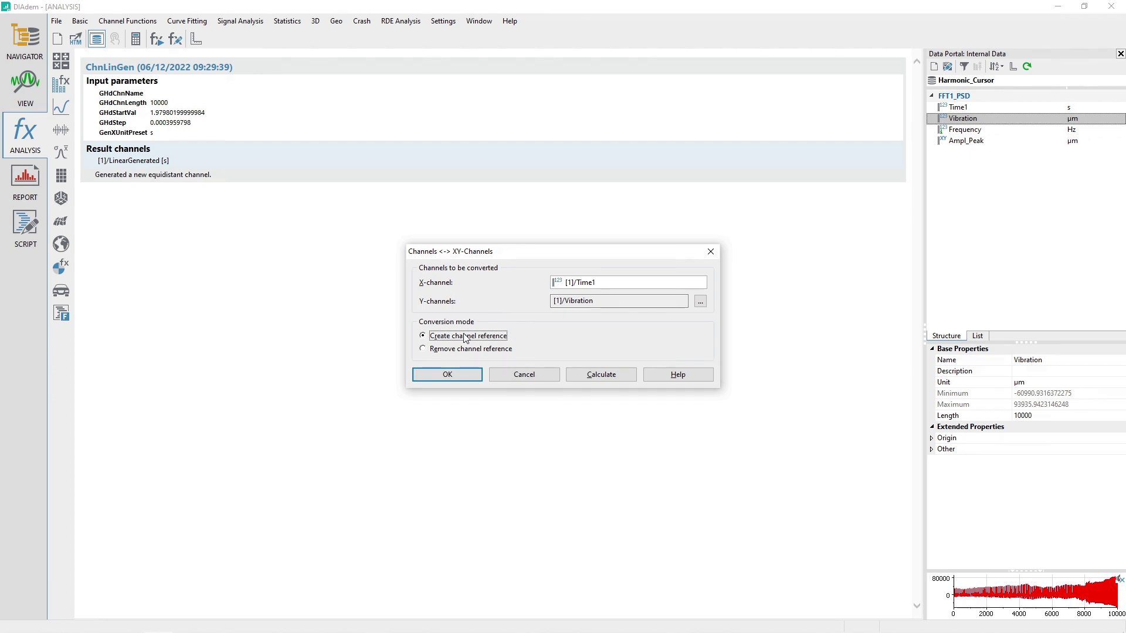
left_click(598, 376)
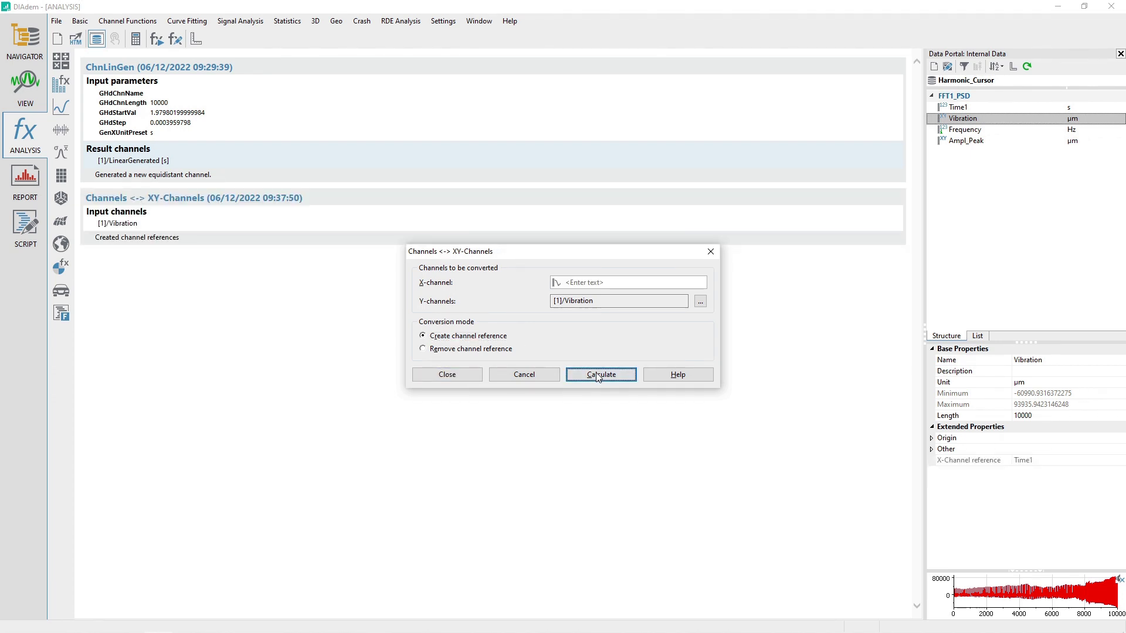
left_click(444, 376)
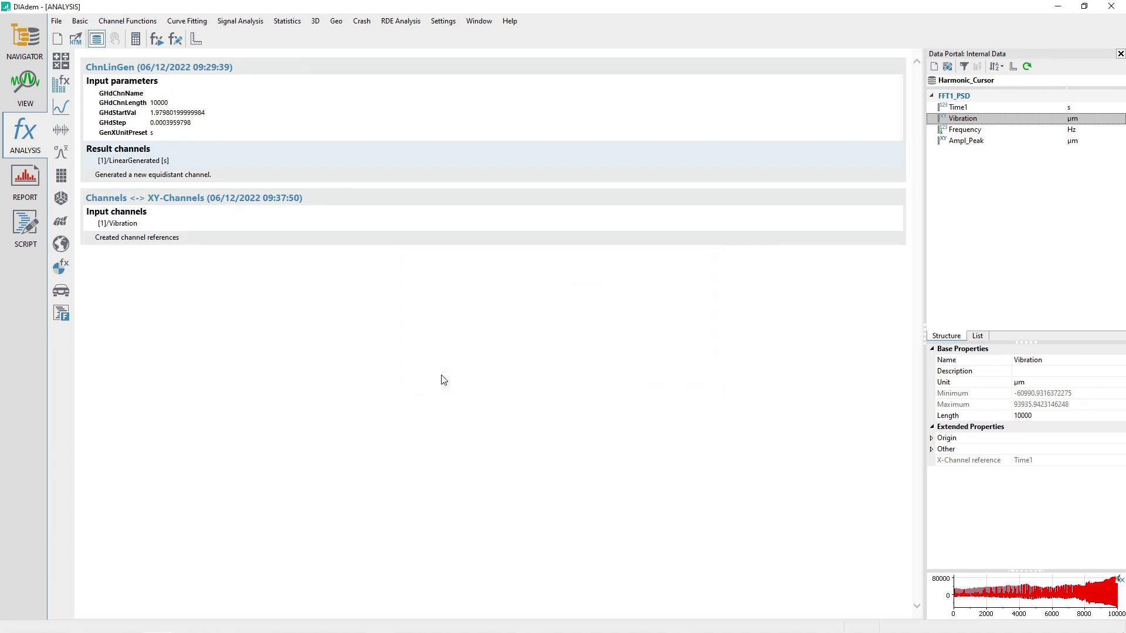
- Begin a channel resampling with Time1 as the x-channel and Vibration as the y-channel
mouse_move(253, 610)
left_click(149, 23)
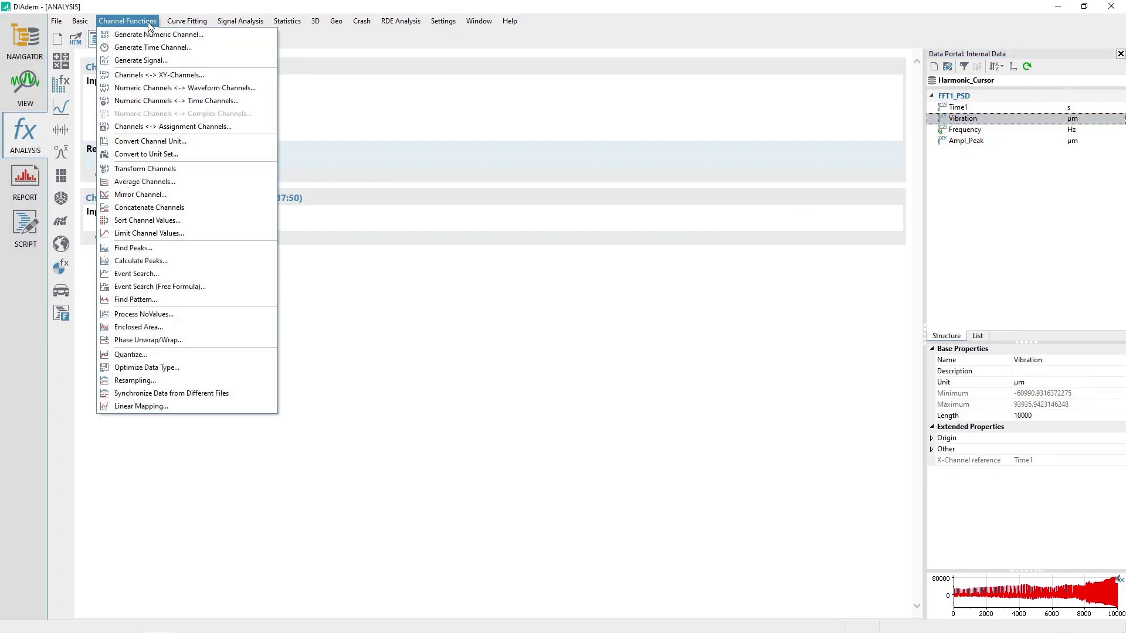
left_click(160, 381)
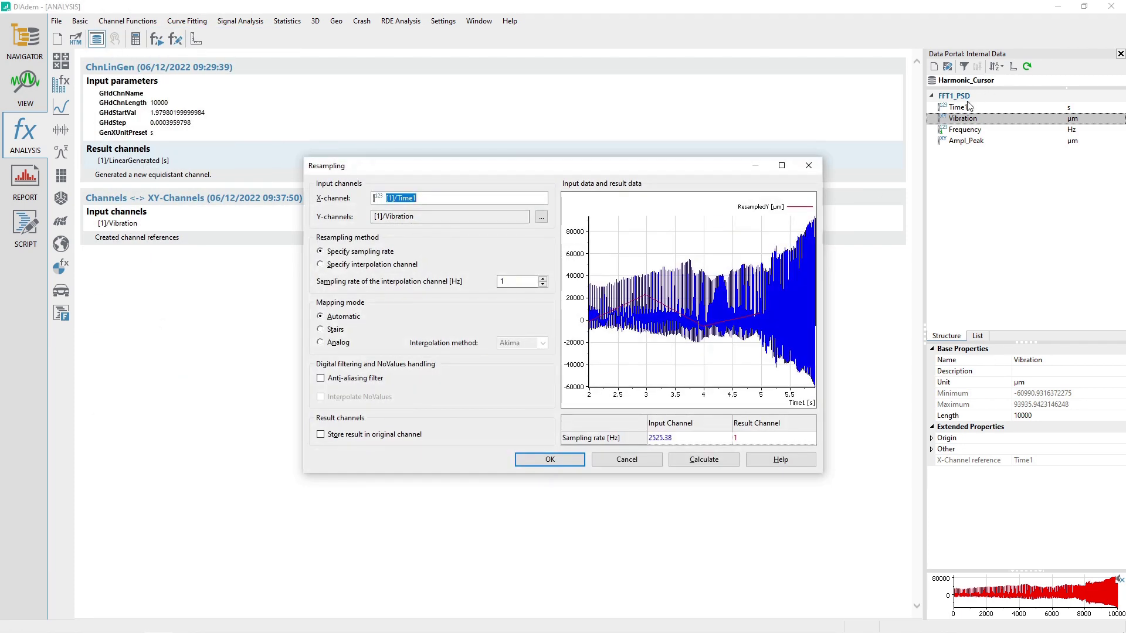
left_click(958, 108)
left_click_drag(958, 112, 478, 196)
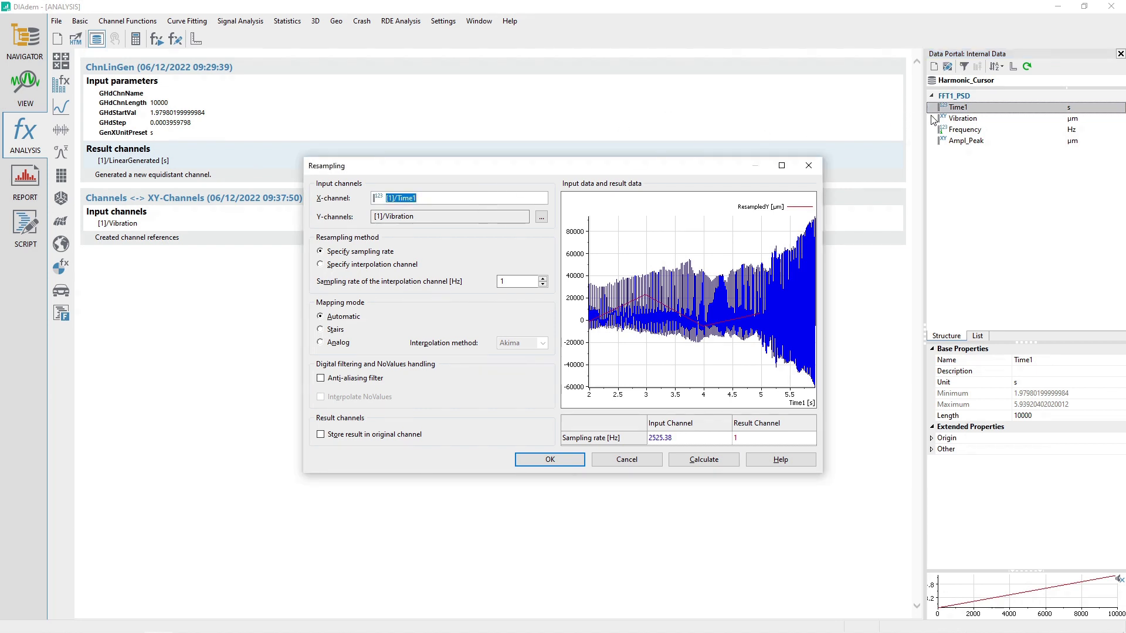
left_click(954, 120)
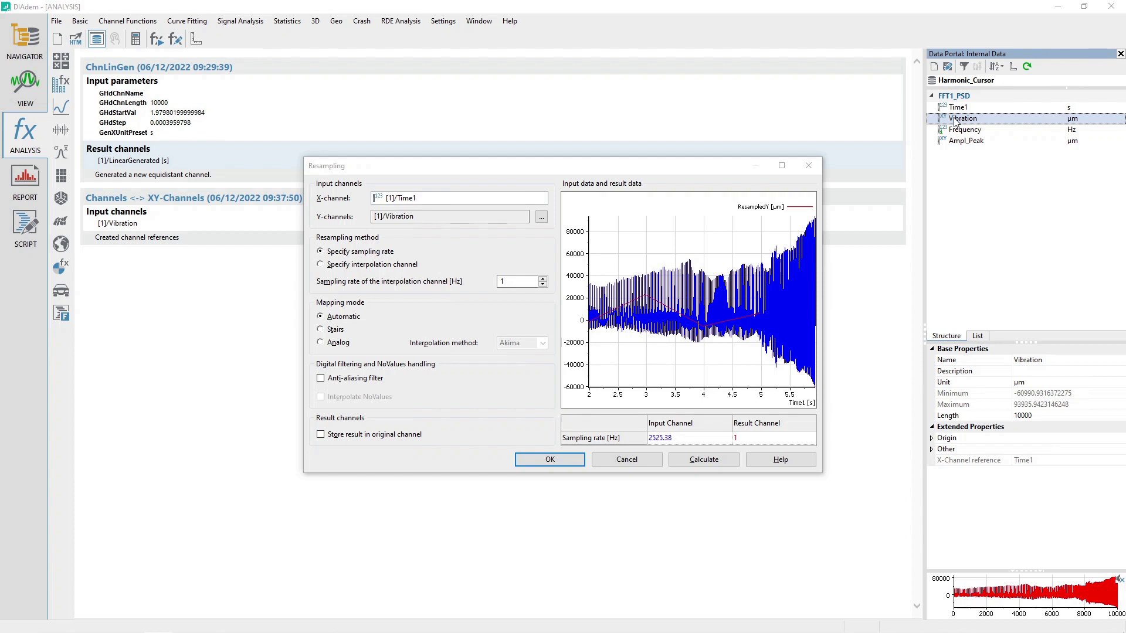
left_click_drag(954, 120, 461, 214)
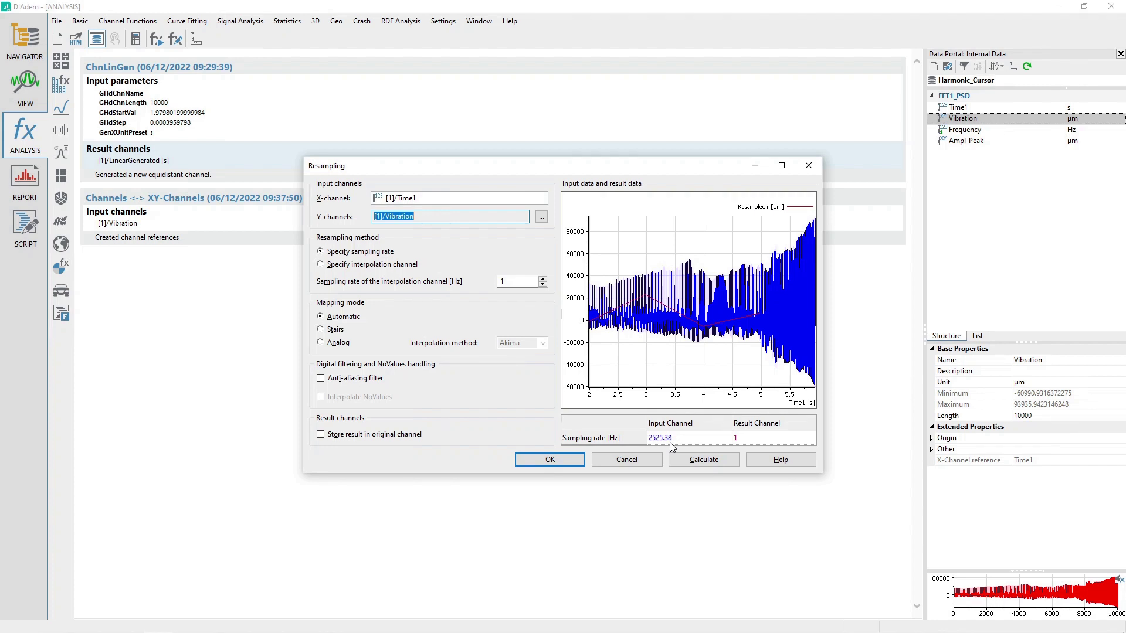
- Resample Vibration by specified sampling rate at 6313.45 Hz, calculate the result channel and close the resampling dialog
left_click(387, 265)
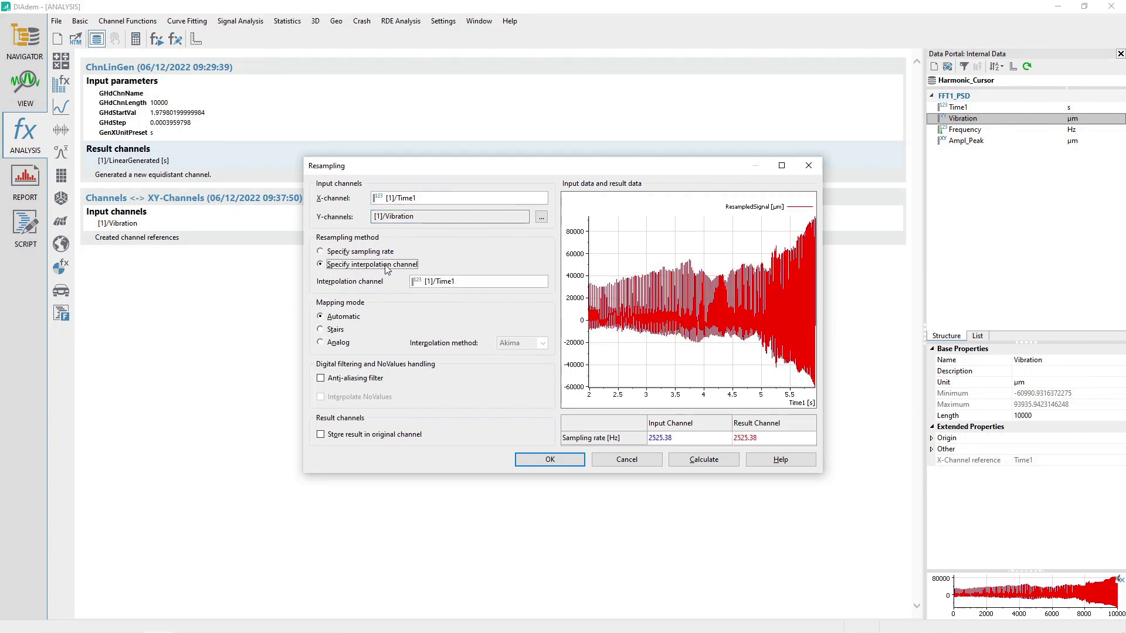
left_click(359, 252)
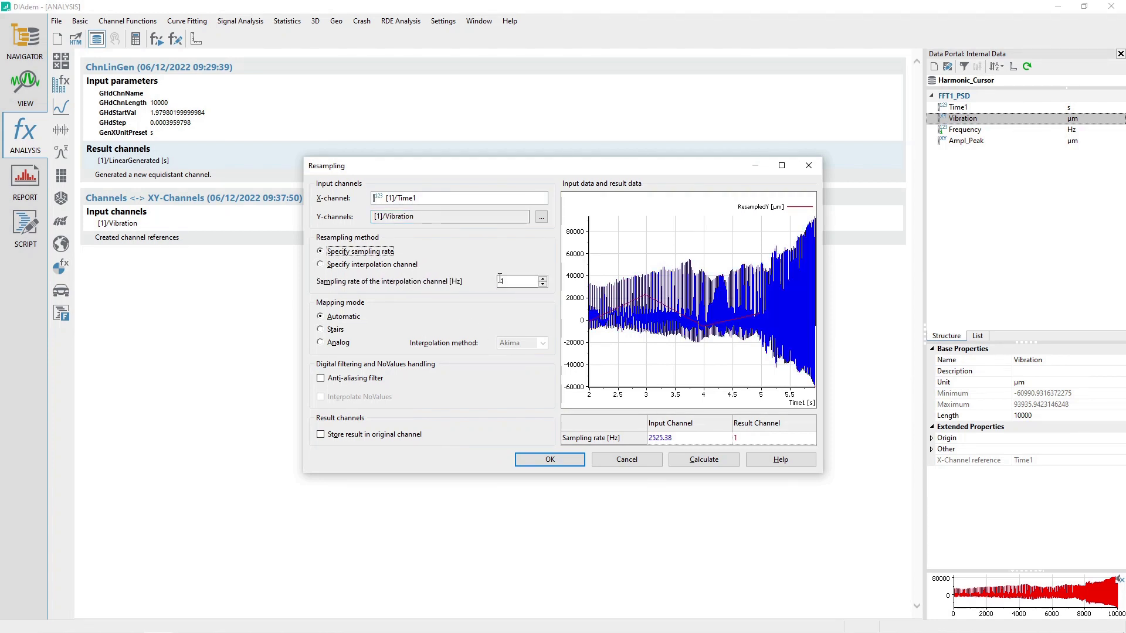
key("Tab")
type("6313.45")
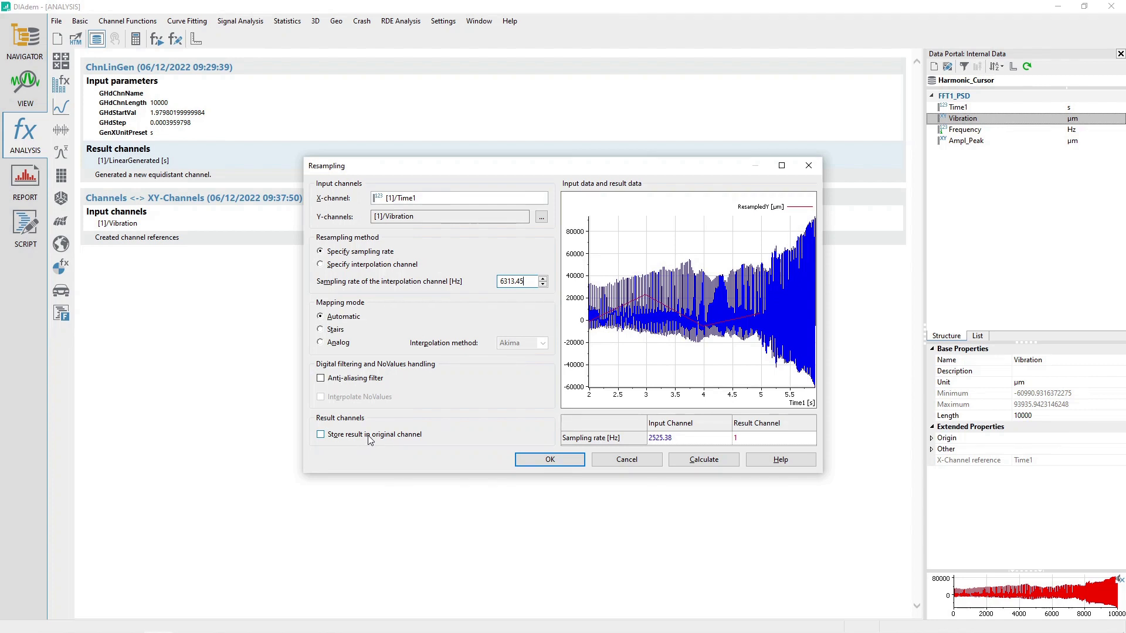
left_click(707, 461)
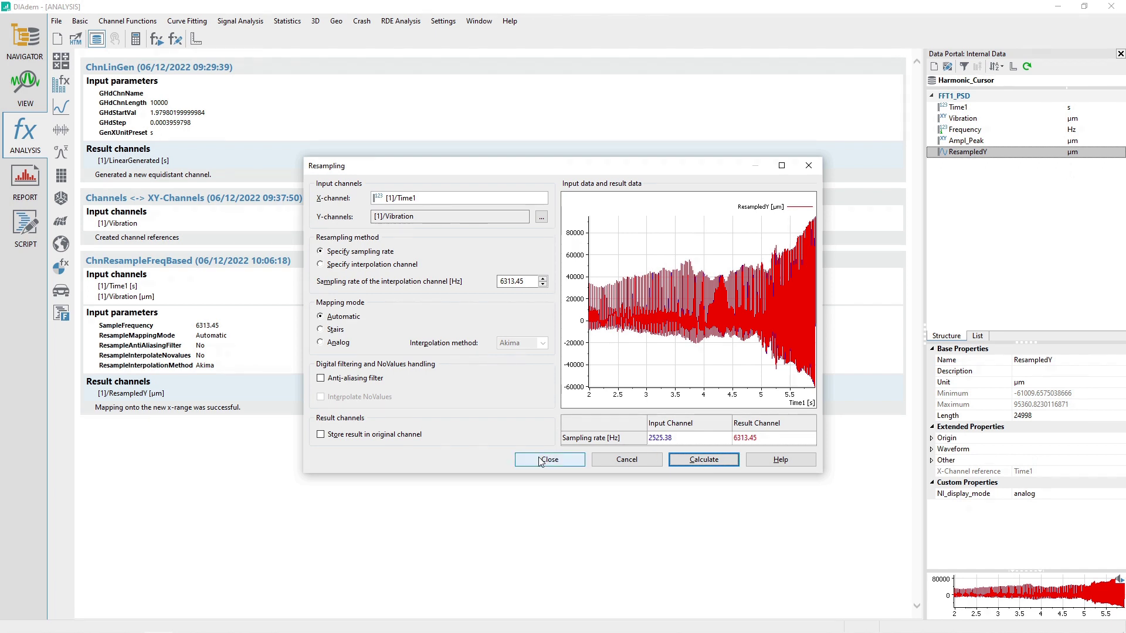
left_click(568, 459)
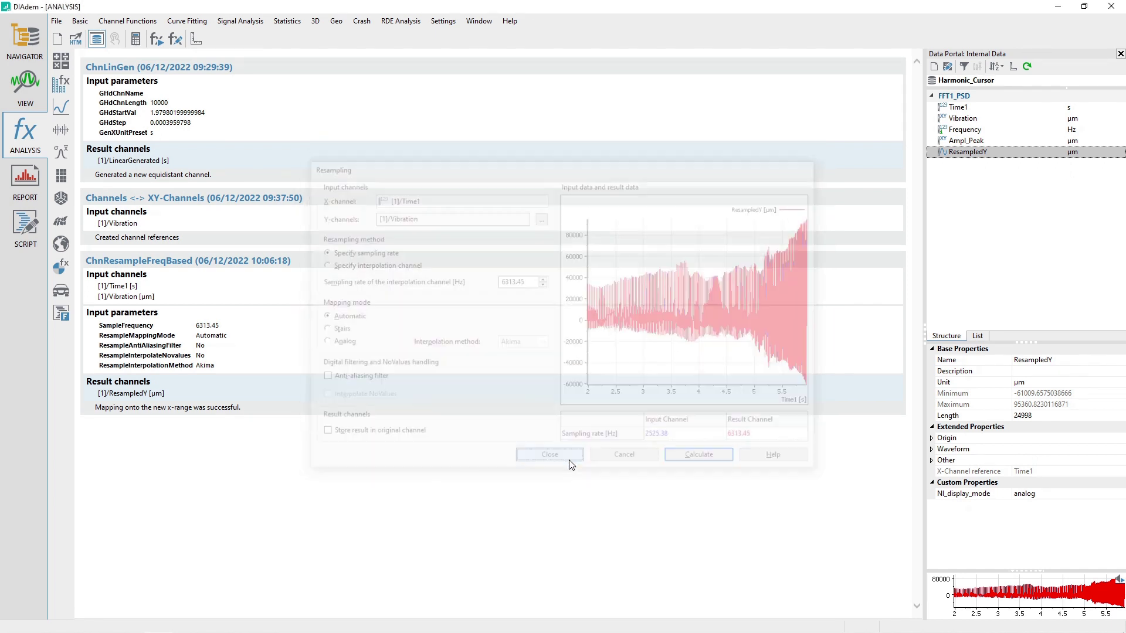
- Rename the Vibration channel as Vibration2525Hz
left_click(957, 119)
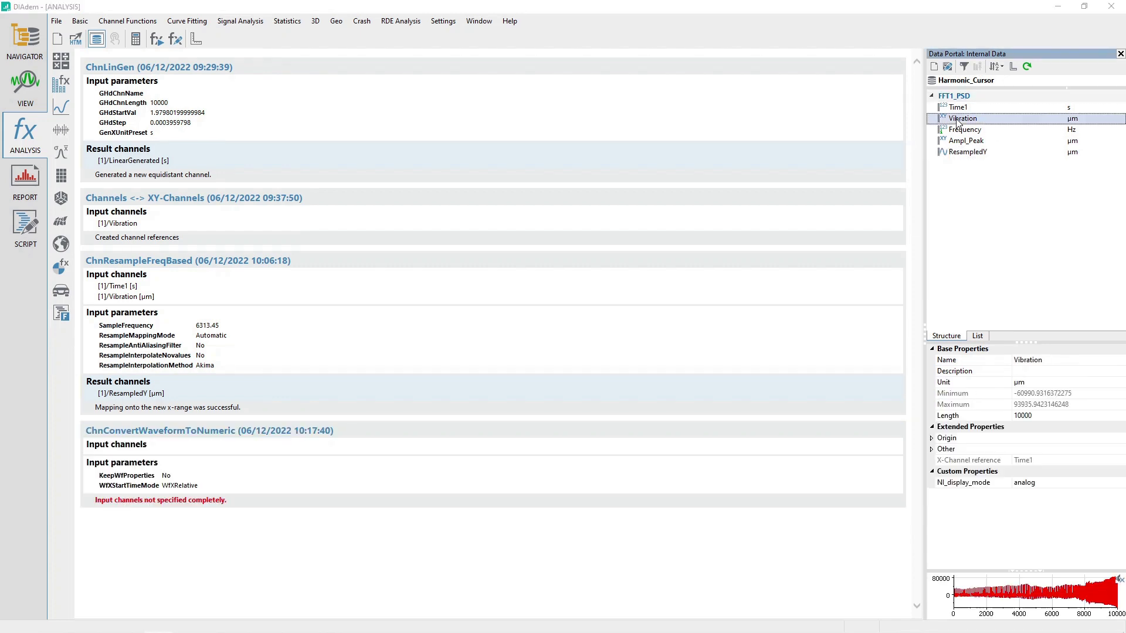
left_click(956, 120)
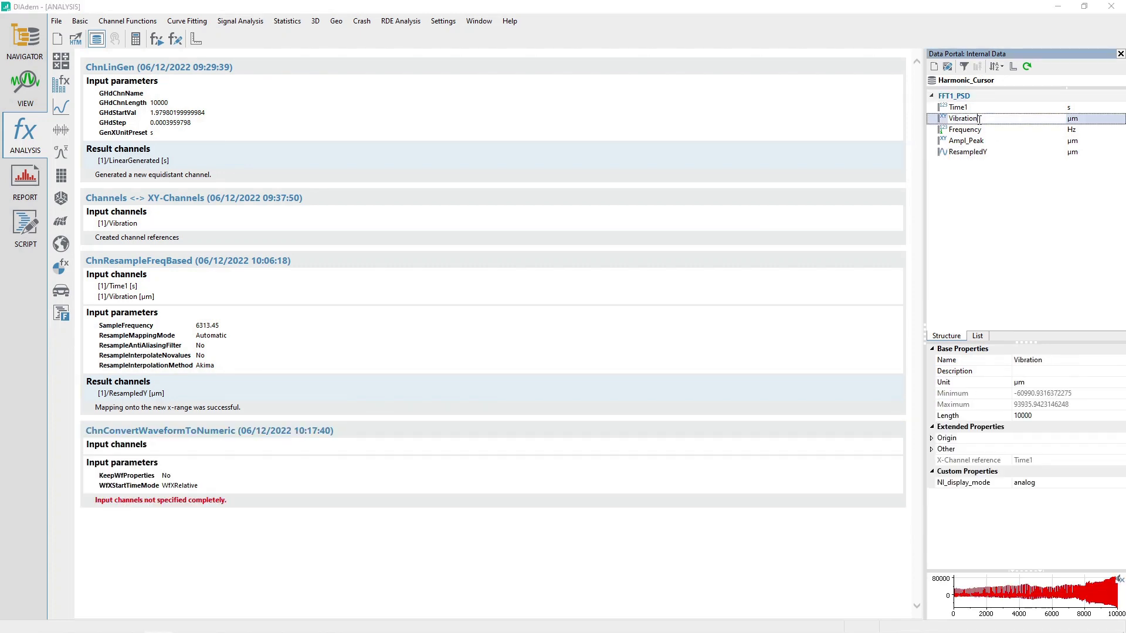
type("Vibration2525Hz")
key("Return")
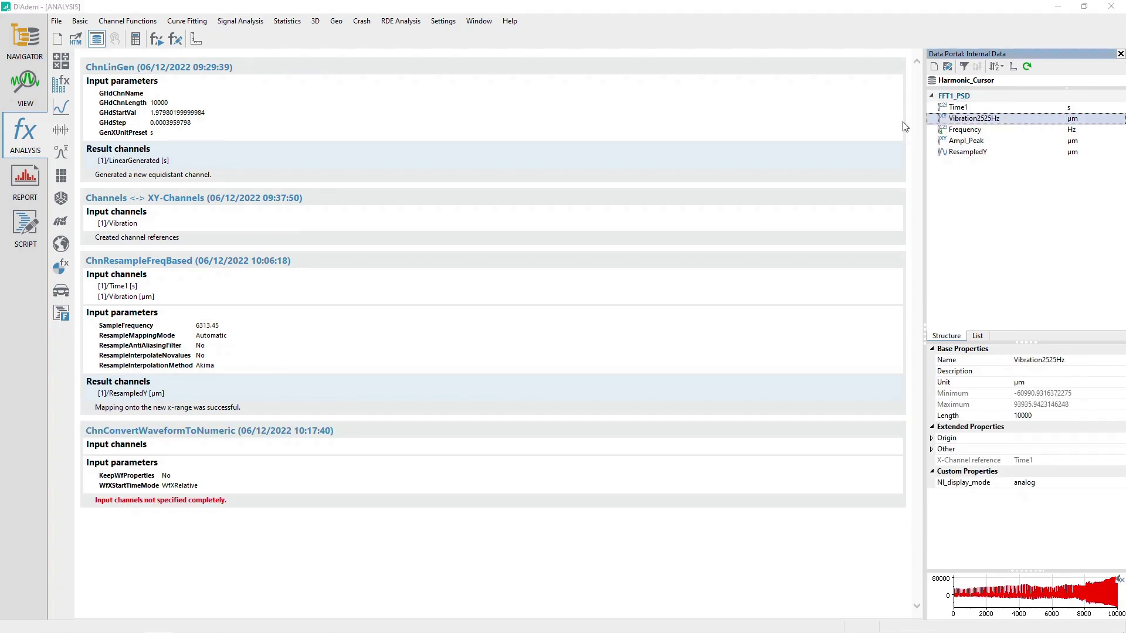
- Convert the ResampledY waveform channel into numeric channels with a relative time reference, without keeping it as waveform, and close the conversion dialog
left_click(119, 22)
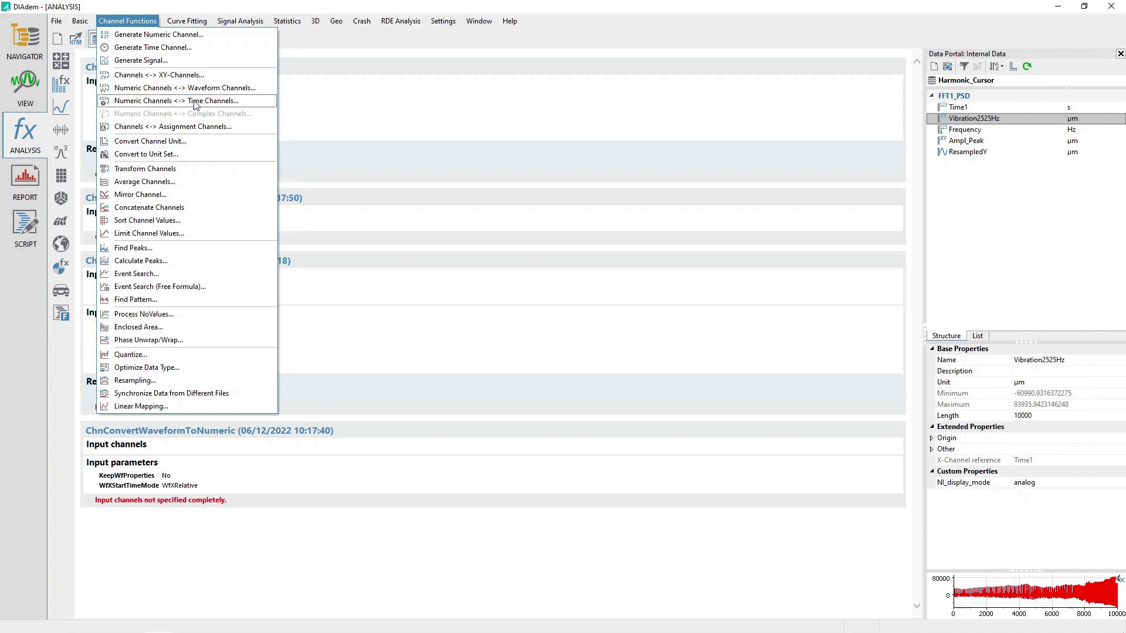
left_click(249, 89)
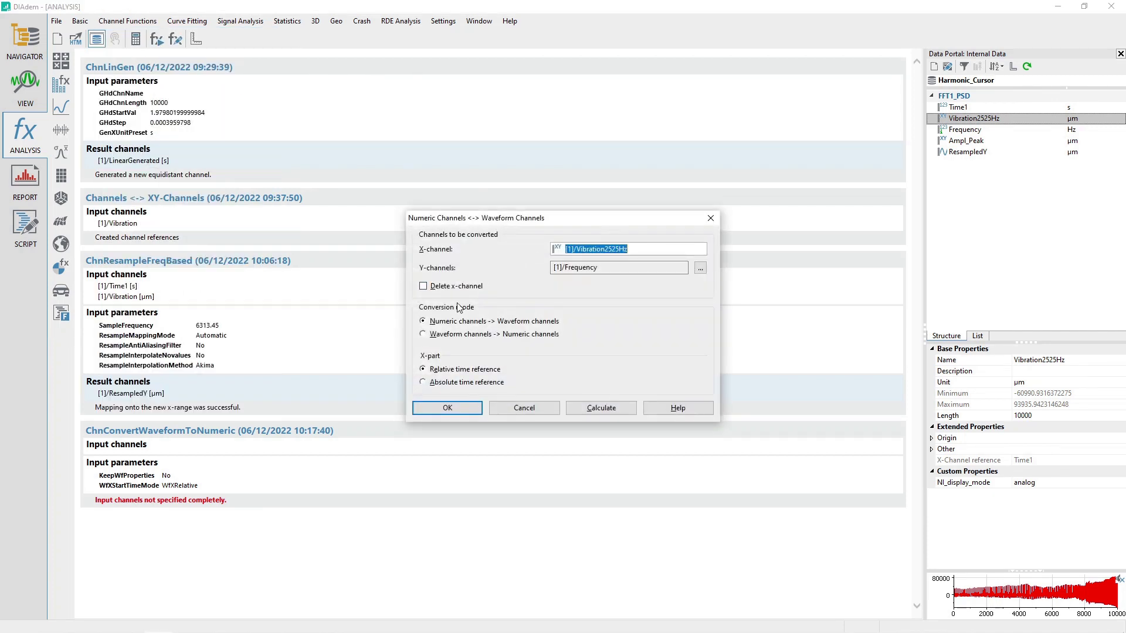
left_click(455, 334)
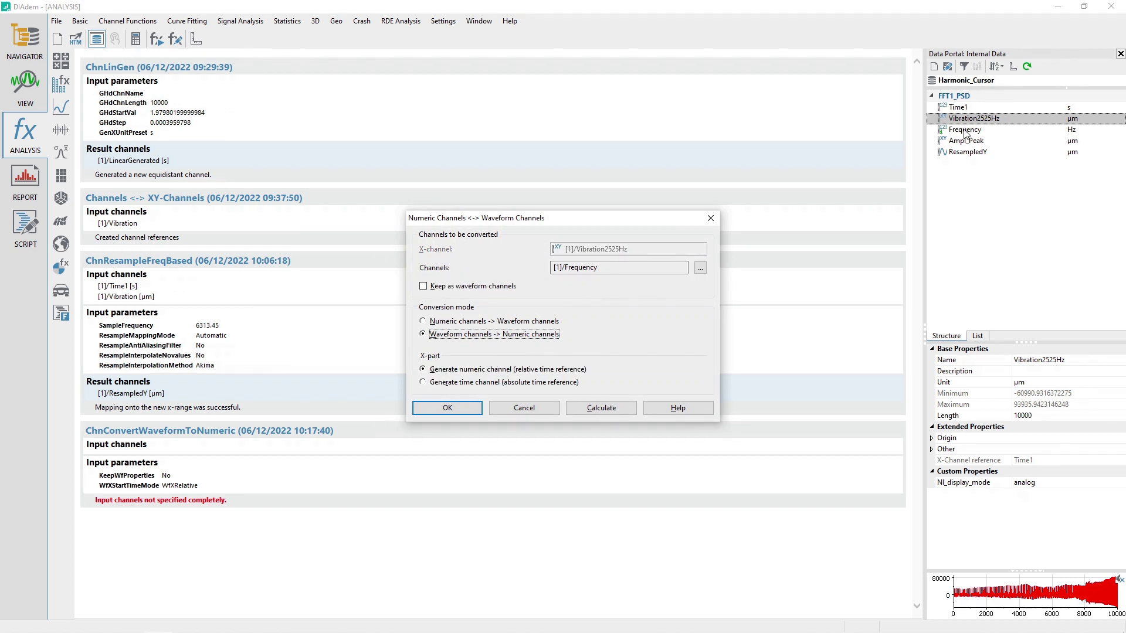
left_click(967, 152)
left_click_drag(968, 154, 616, 268)
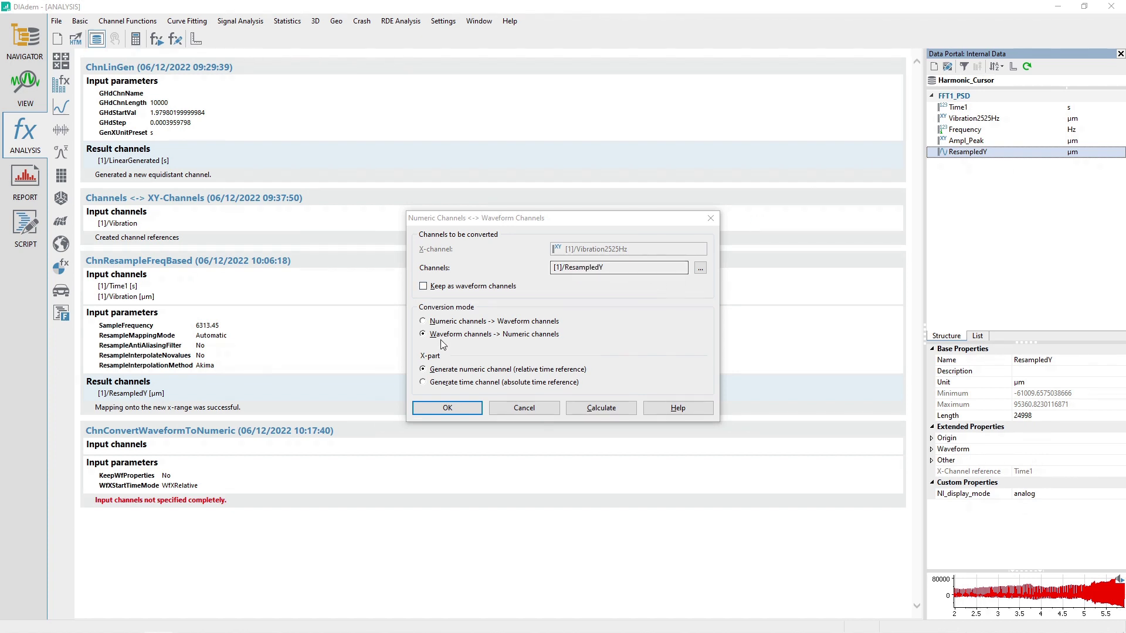
left_click(601, 408)
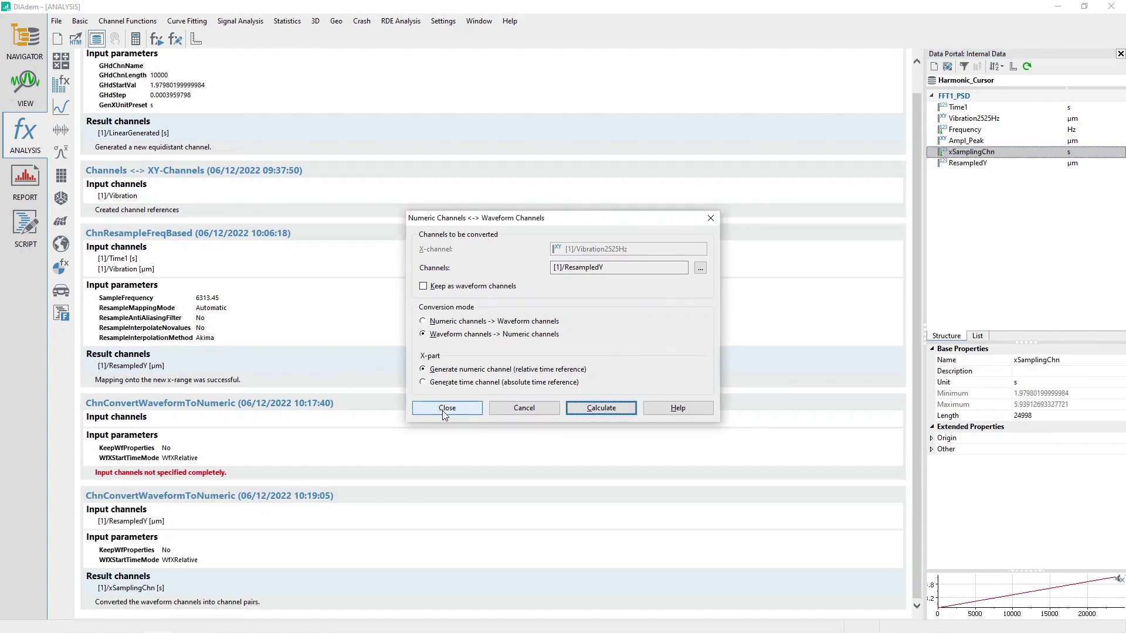
left_click(444, 409)
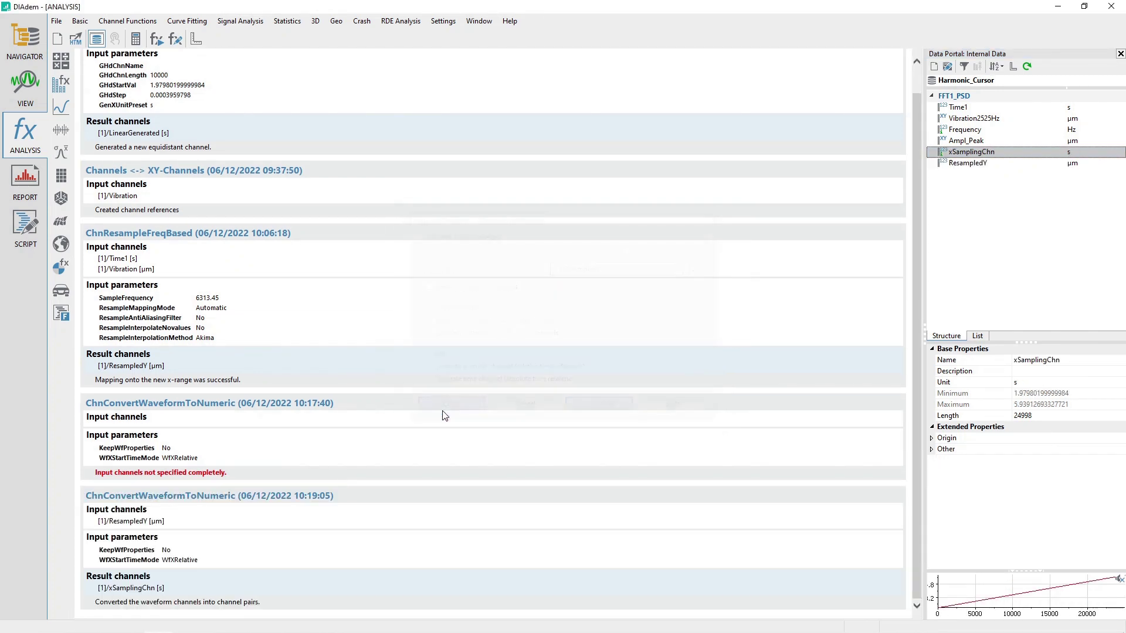
- Rename the ResampledY channel as Vibration6313Hz
left_click(967, 154)
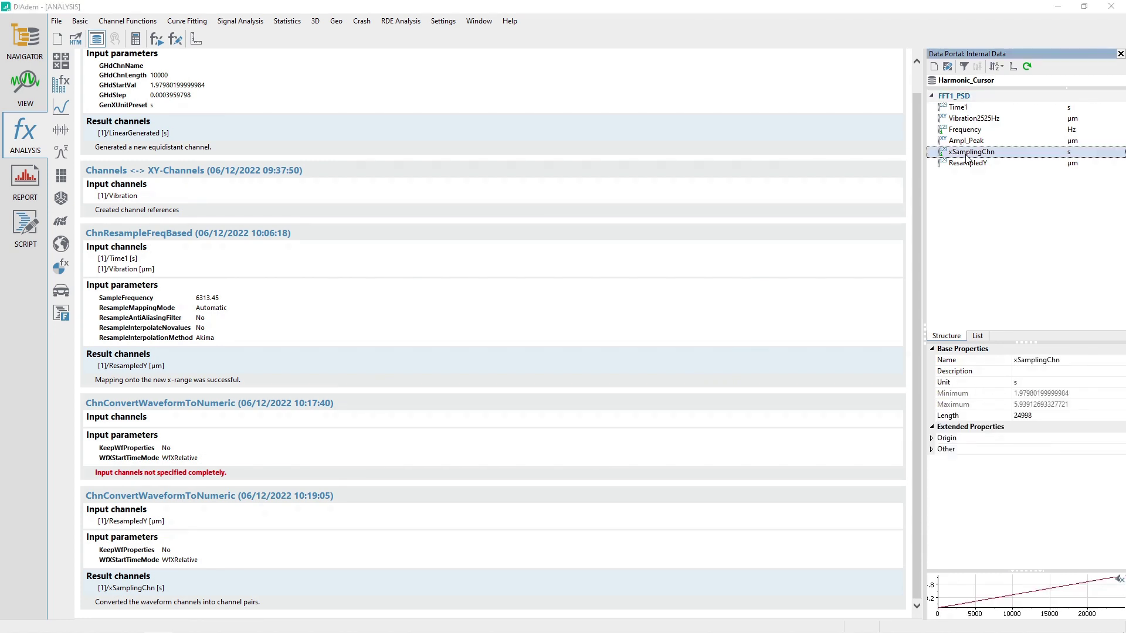
left_click(963, 164)
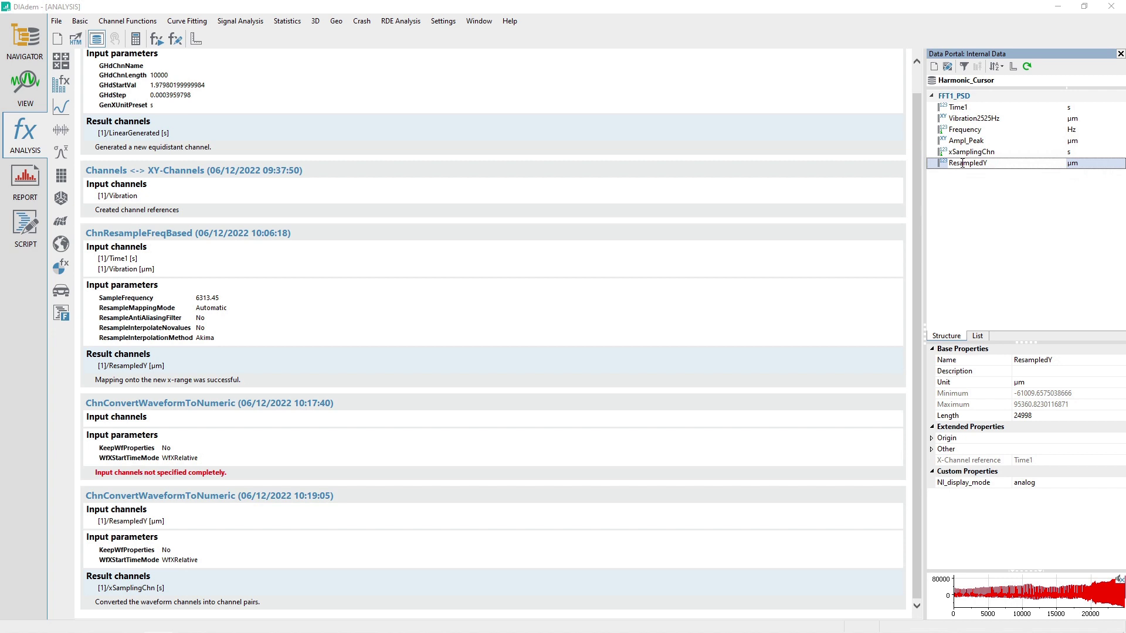
double_click(962, 163)
type("Vibration6313Hz")
key("Return")
- Rename the xSamplingChn channel as Time2
left_click(983, 146)
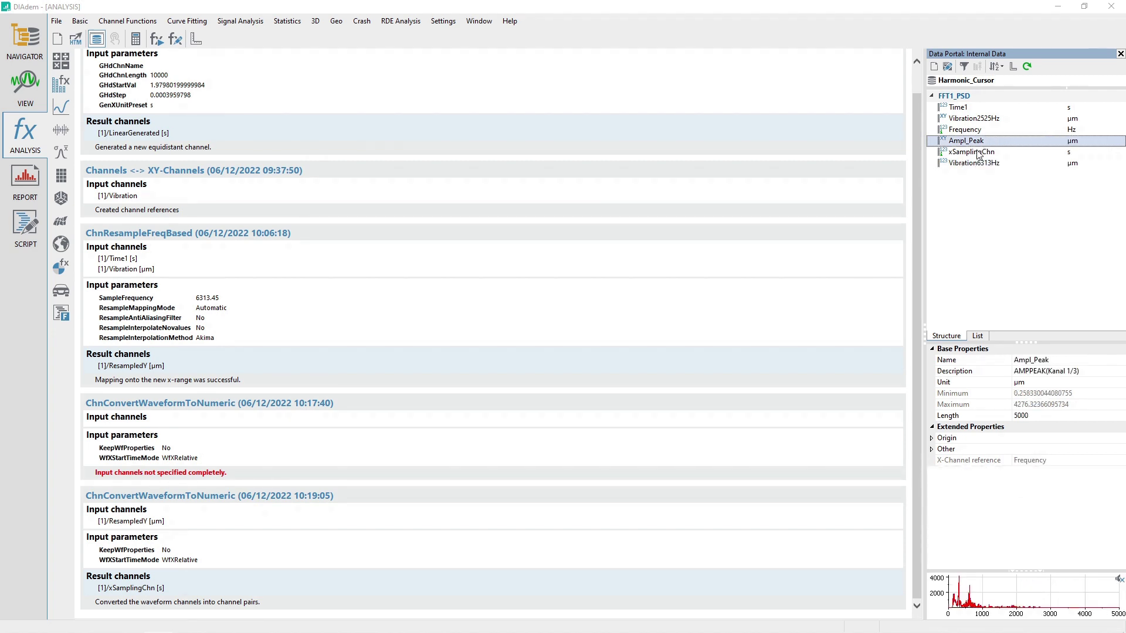
left_click(973, 154)
left_click(972, 154)
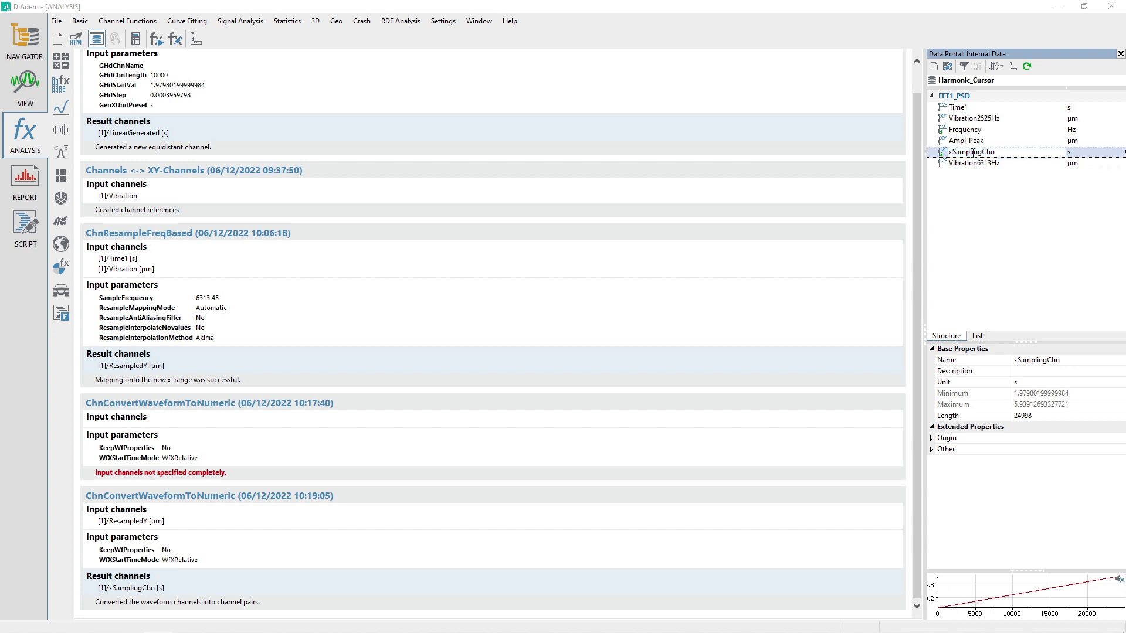
type("Time2")
key("Return")
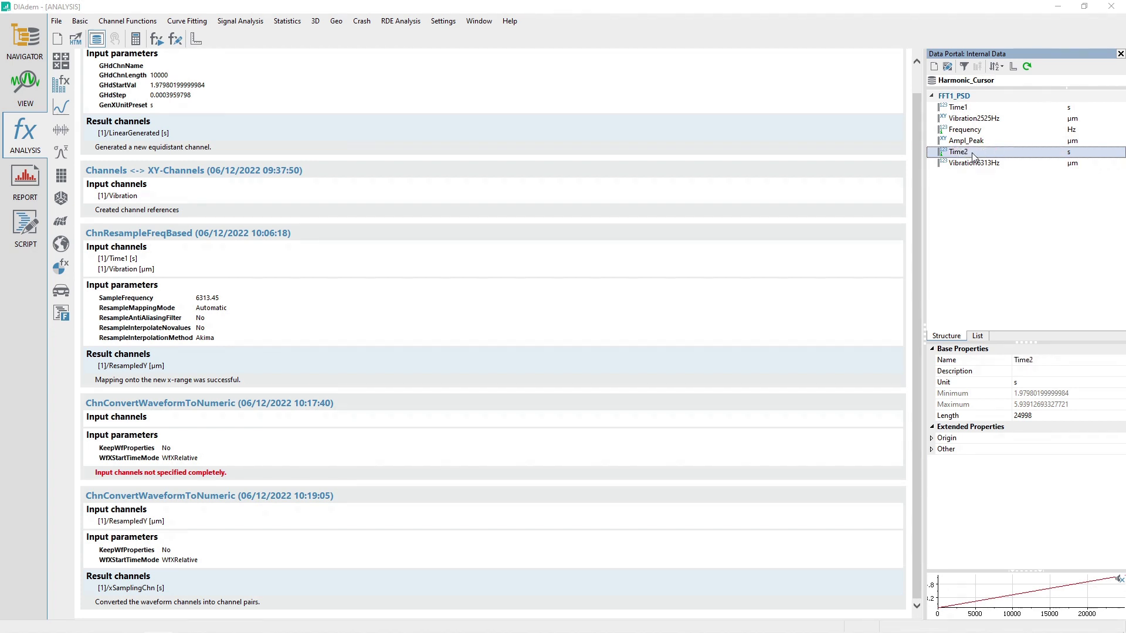
- Apply Expand Channels to the Time2 channel and select the Vibration6313Hz channel
right_click(972, 156)
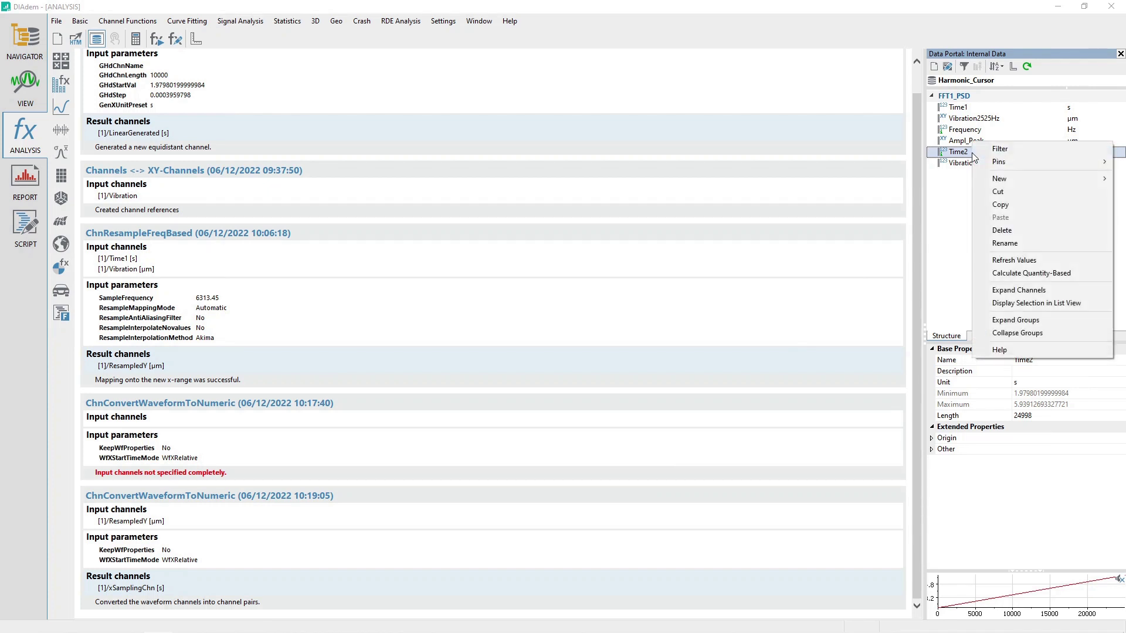
left_click(1041, 296)
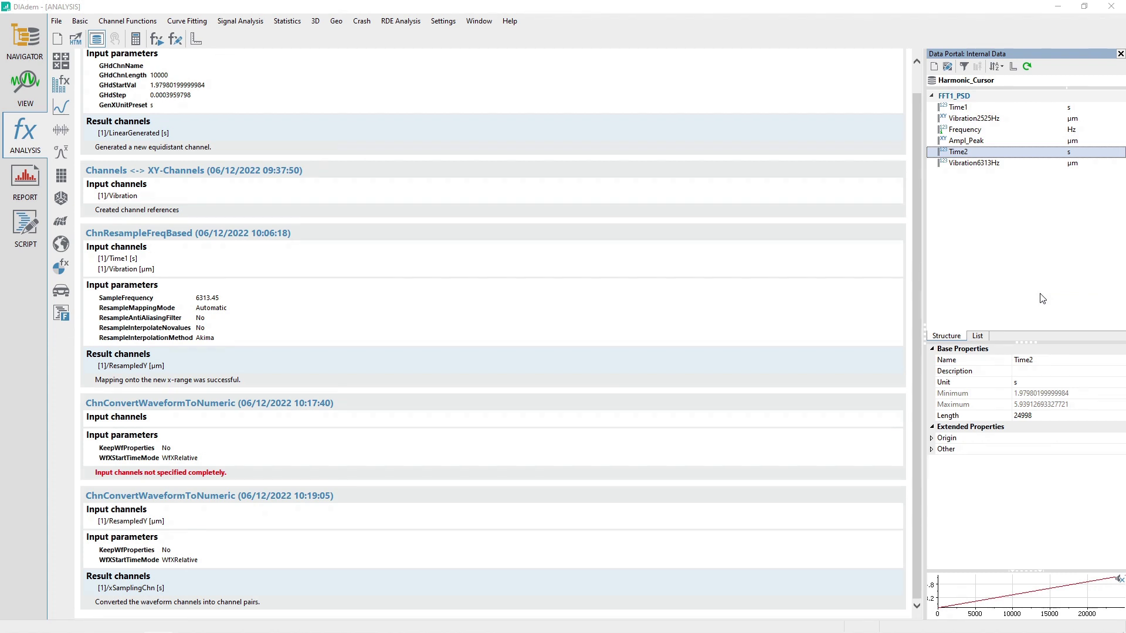
left_click(972, 167)
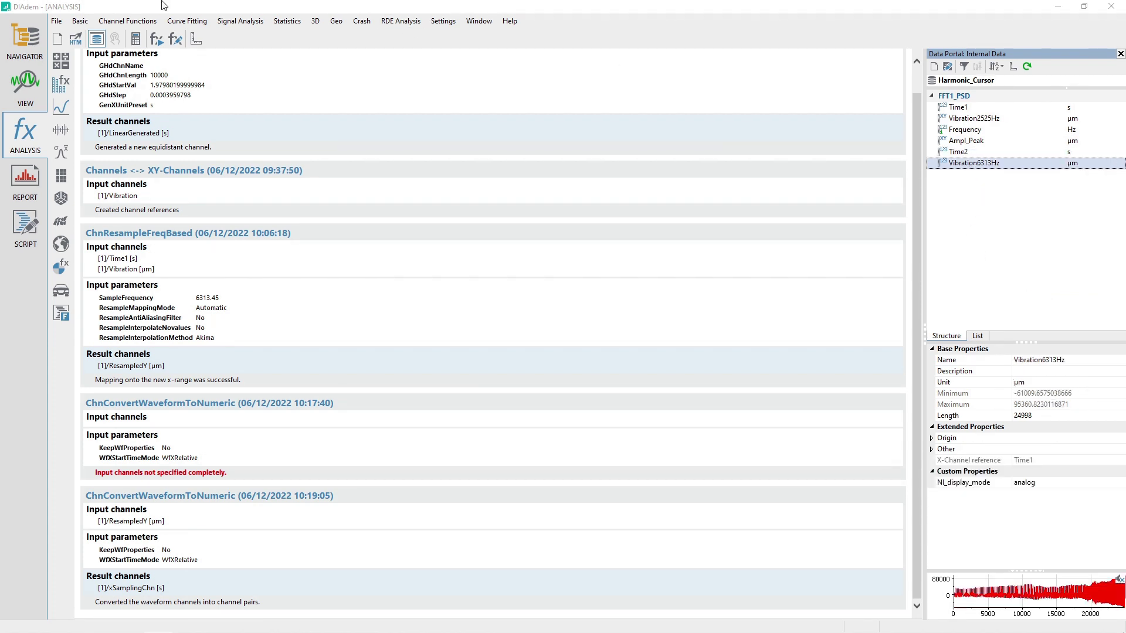